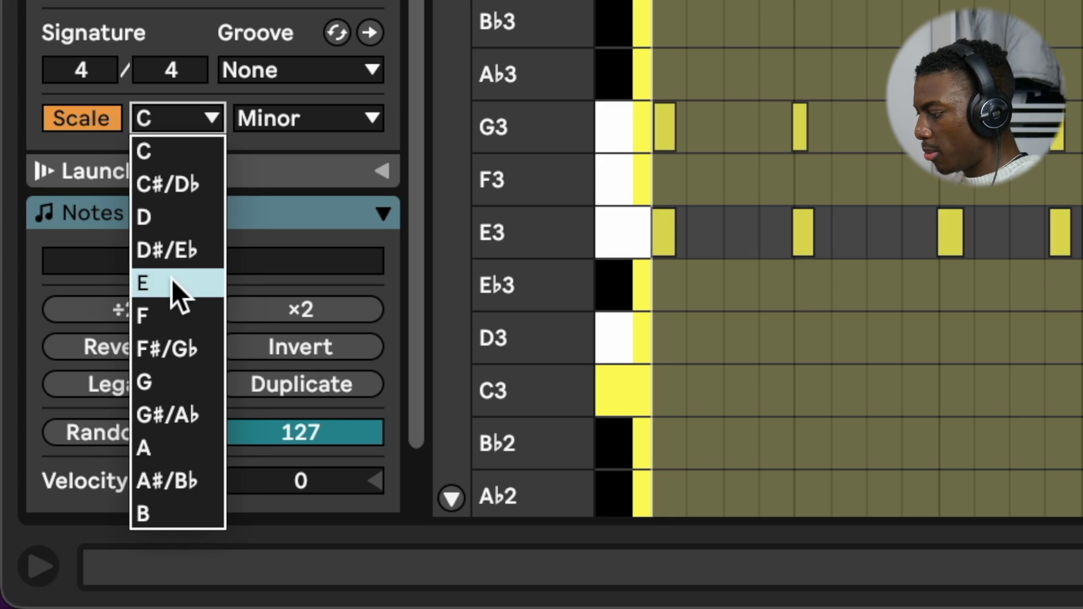
Set the chord clip's scale root to E and raise the G#3 notes in bar 6 to A3
{"action": "left_click", "coordinate": [618, 248]}
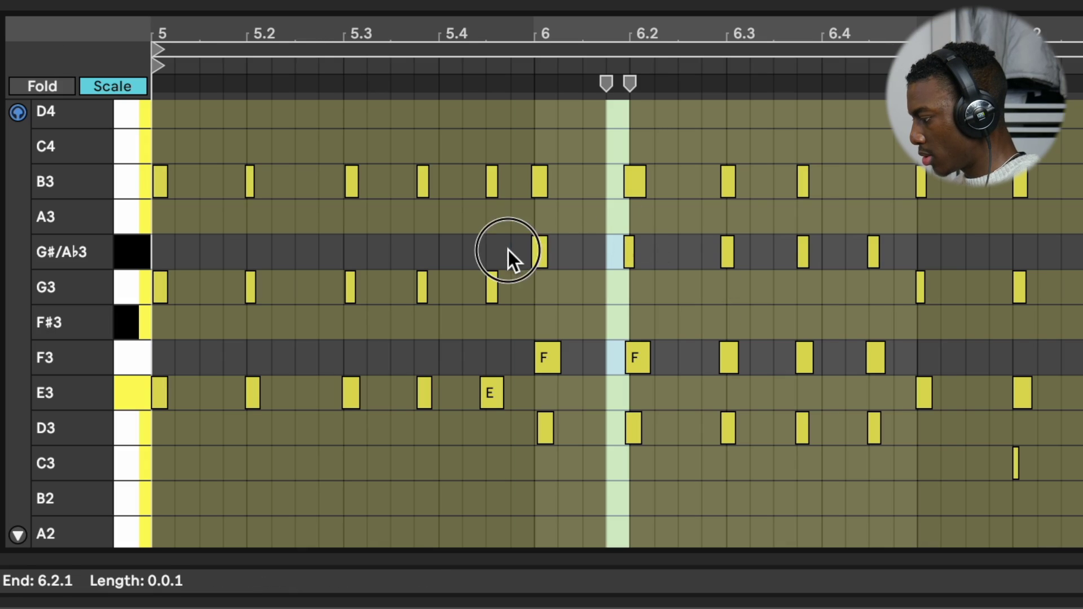
{"action": "left_click_drag", "start_coordinate": [508, 249], "coordinate": [872, 192]}
{"action": "key", "text": "Up"}
{"action": "left_click_drag", "start_coordinate": [484, 364], "coordinate": [940, 364]}
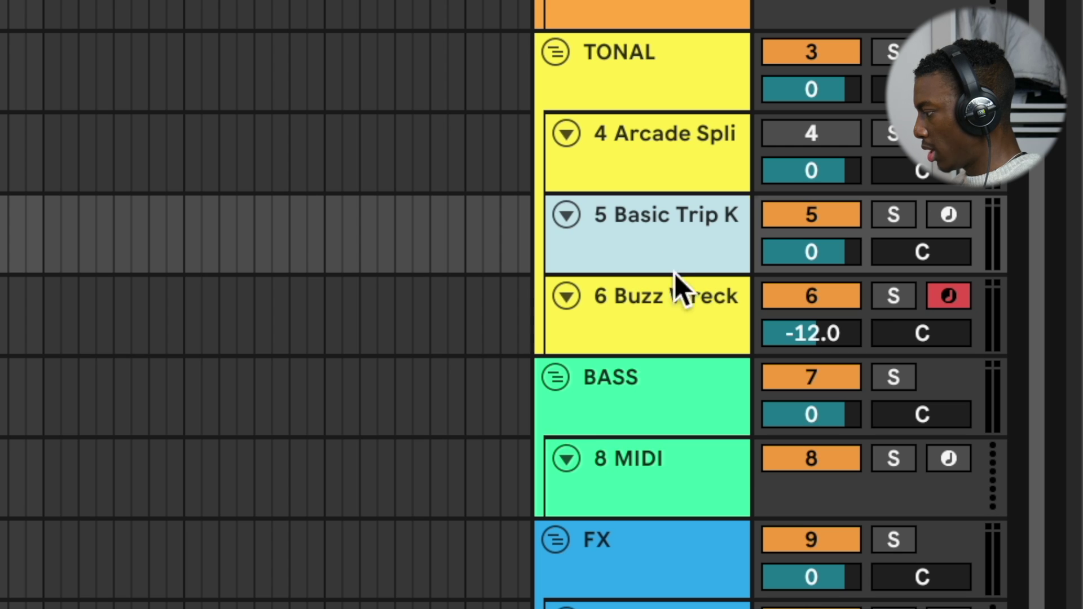
Duplicate the Basic Trip Keys track, deactivate the original and browse keys presets for the copy
{"action": "key", "text": "super+d"}
{"action": "left_click", "coordinate": [812, 213]}
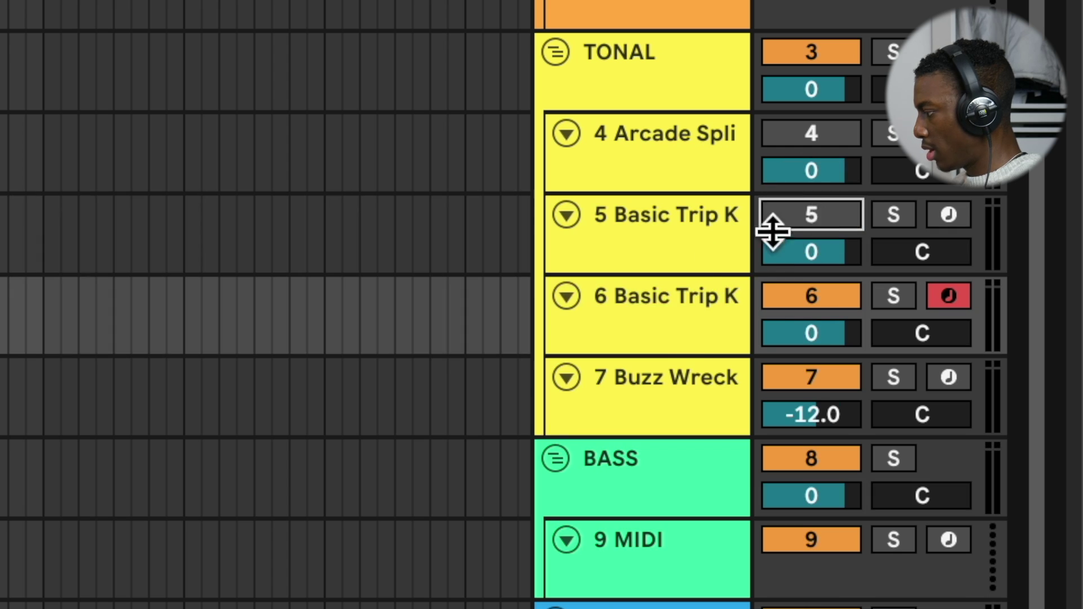
{"action": "left_click", "coordinate": [699, 327]}
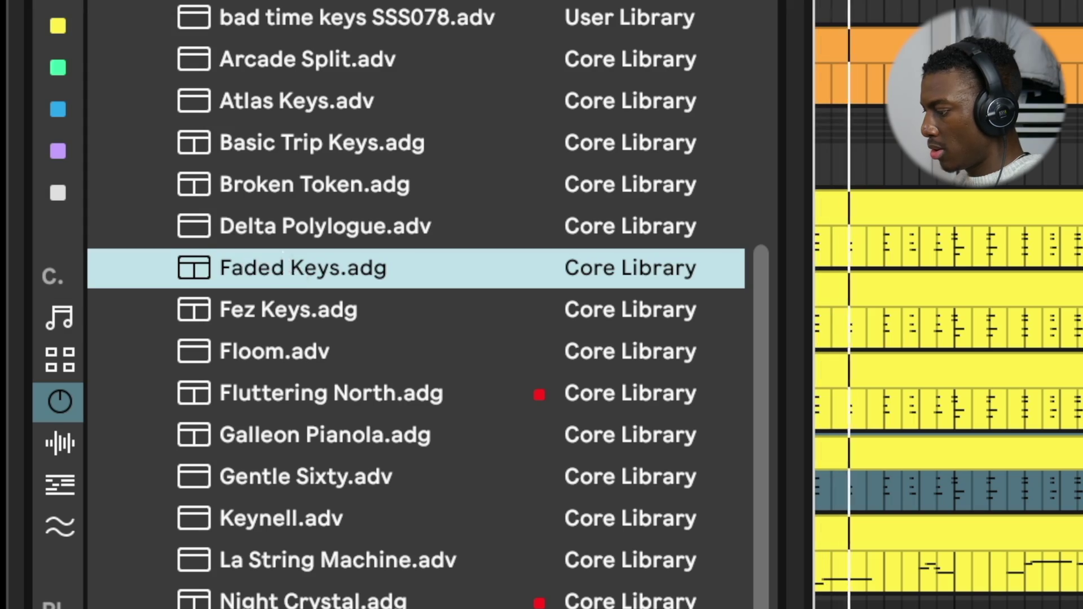
{"action": "key", "text": "Up"}
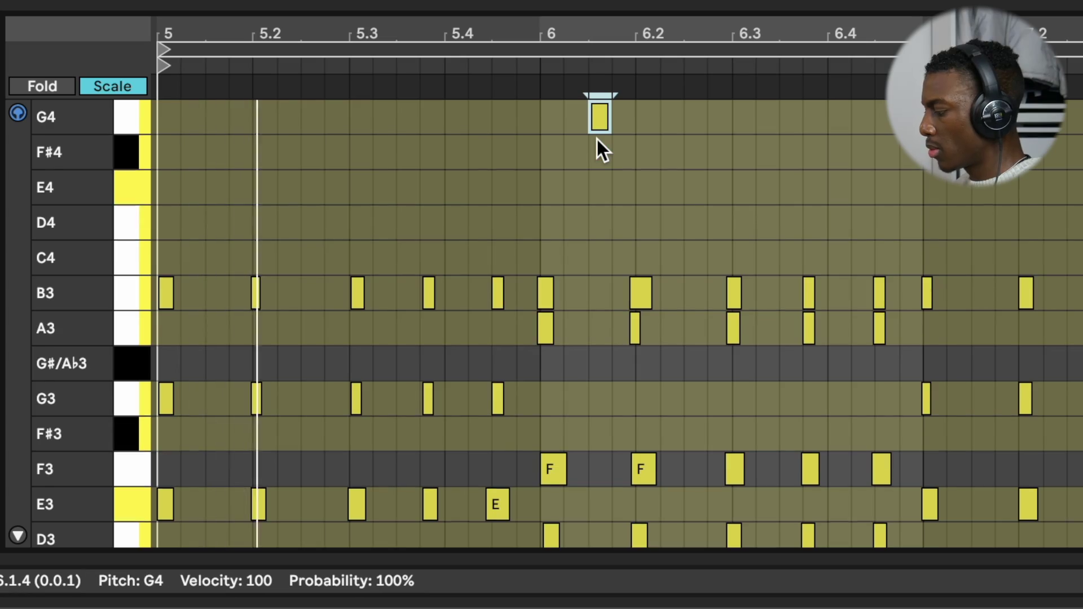
Try neighbouring pitches for the single high note in bar 6, put it on A4 and play back the clip
{"action": "key", "text": "Up"}
{"action": "key", "text": "Up"}
{"action": "key", "text": "Down"}
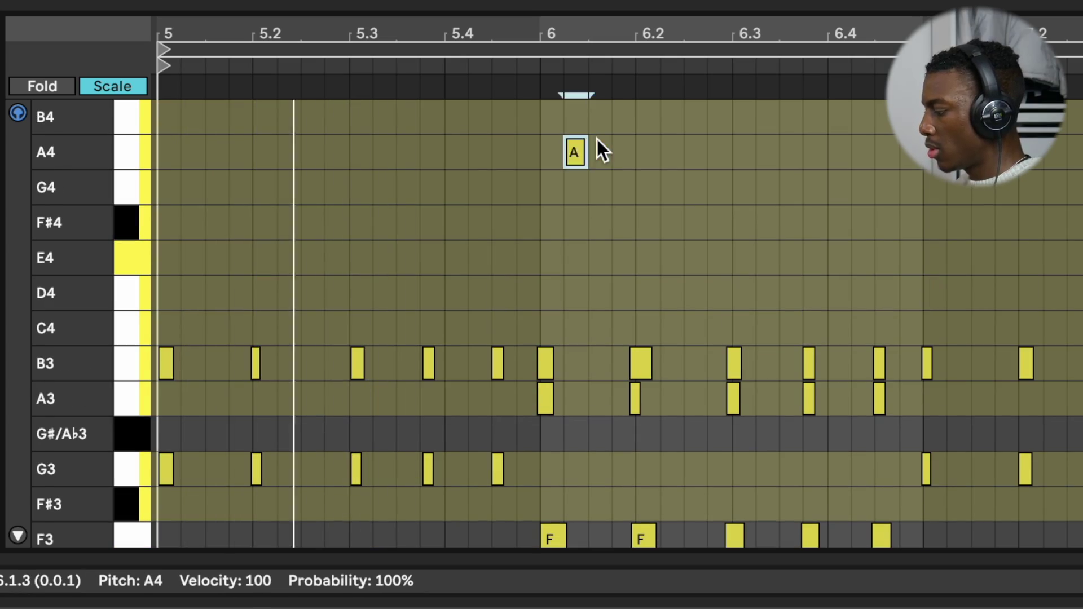
{"action": "scroll", "coordinate": [128, 203], "scroll_direction": "down", "scroll_amount": 5}
{"action": "left_click_drag", "start_coordinate": [127, 203], "coordinate": [127, 449]}
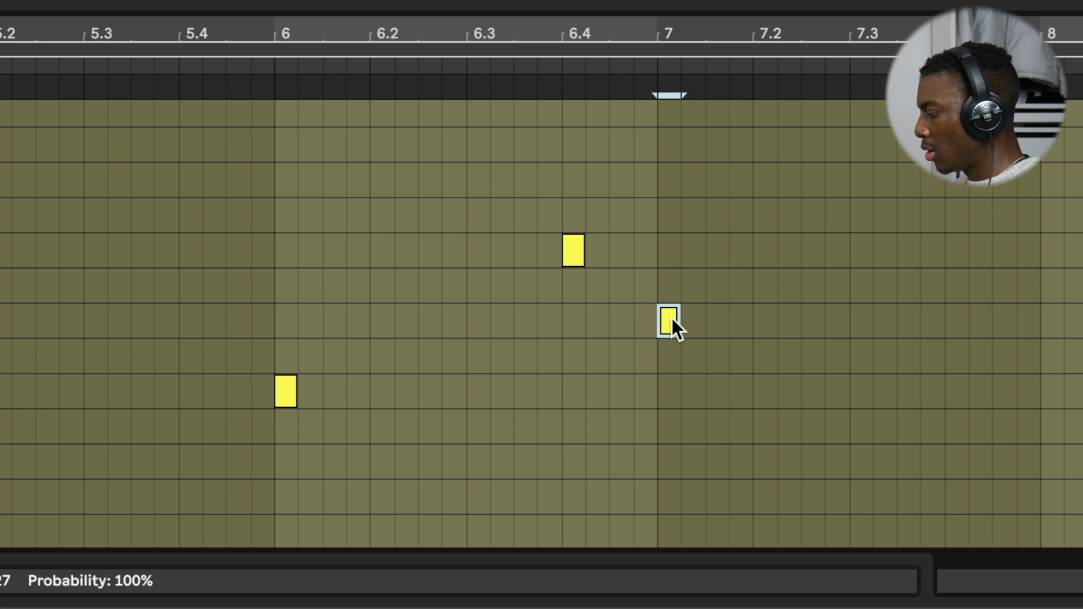
{"action": "key", "text": "space"}
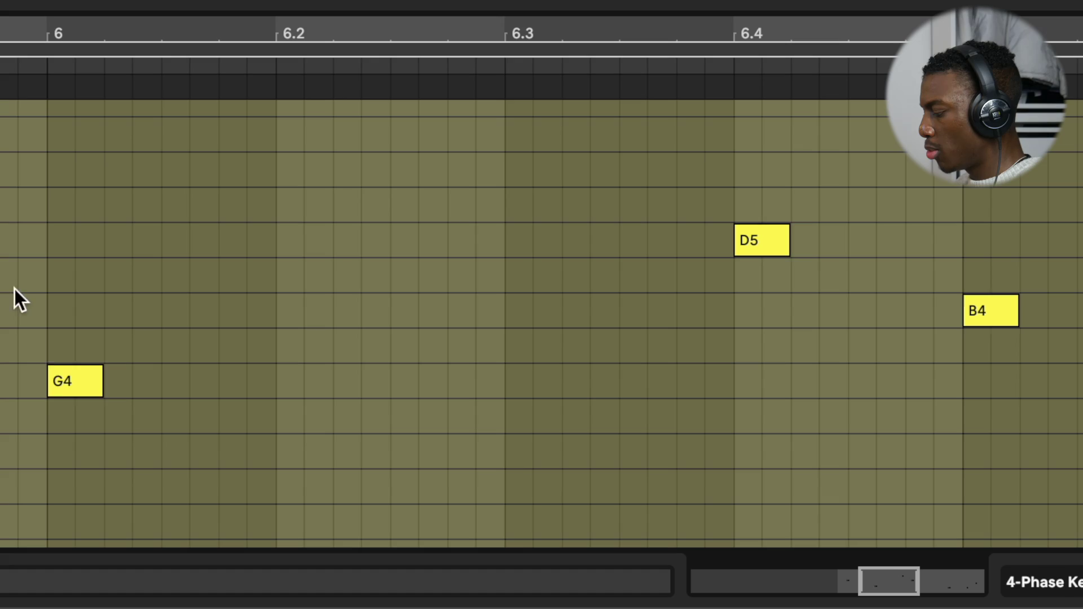
Move the Phase Keys clip's first bar 8 note two sixteenths later and deactivate the note that follows it
{"action": "left_click", "coordinate": [72, 382]}
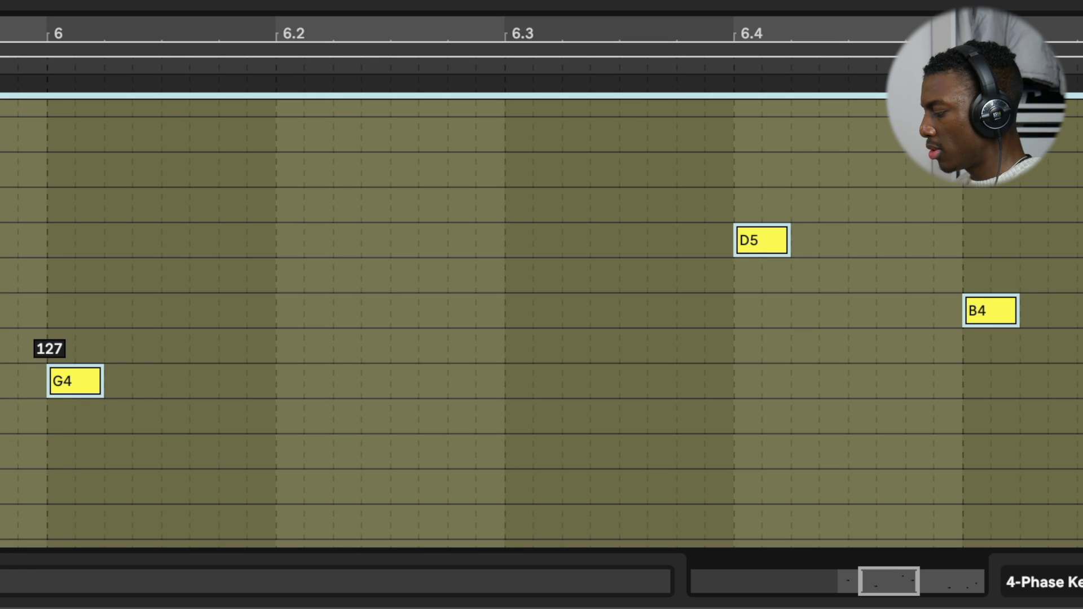
{"action": "left_click_drag", "start_coordinate": [82, 384], "coordinate": [93, 384]}
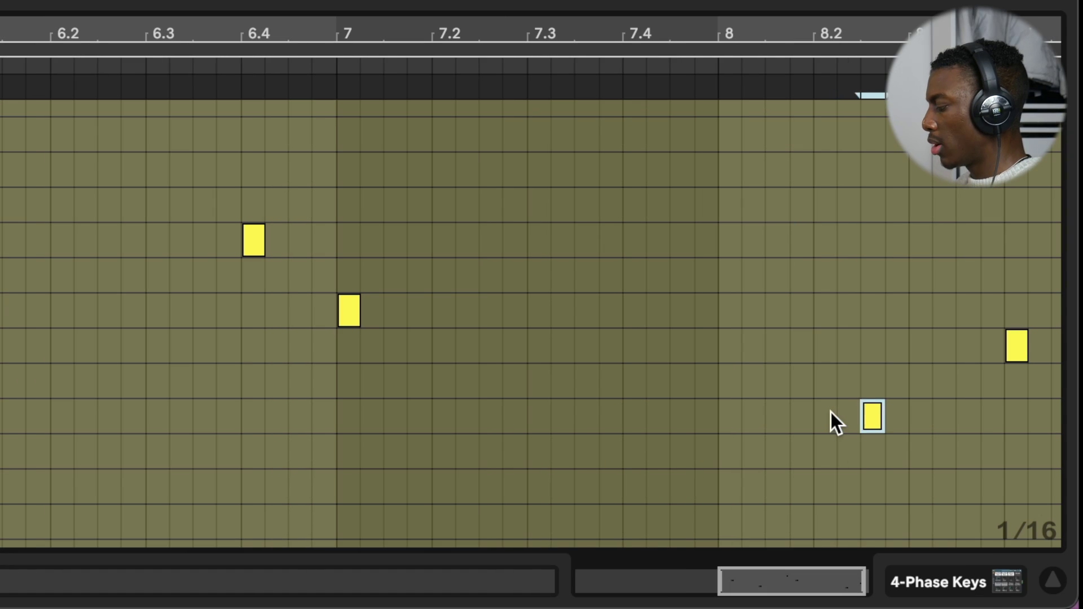
{"action": "key", "text": "Right"}
{"action": "key", "text": "Right"}
{"action": "left_click_drag", "start_coordinate": [816, 310], "coordinate": [997, 371]}
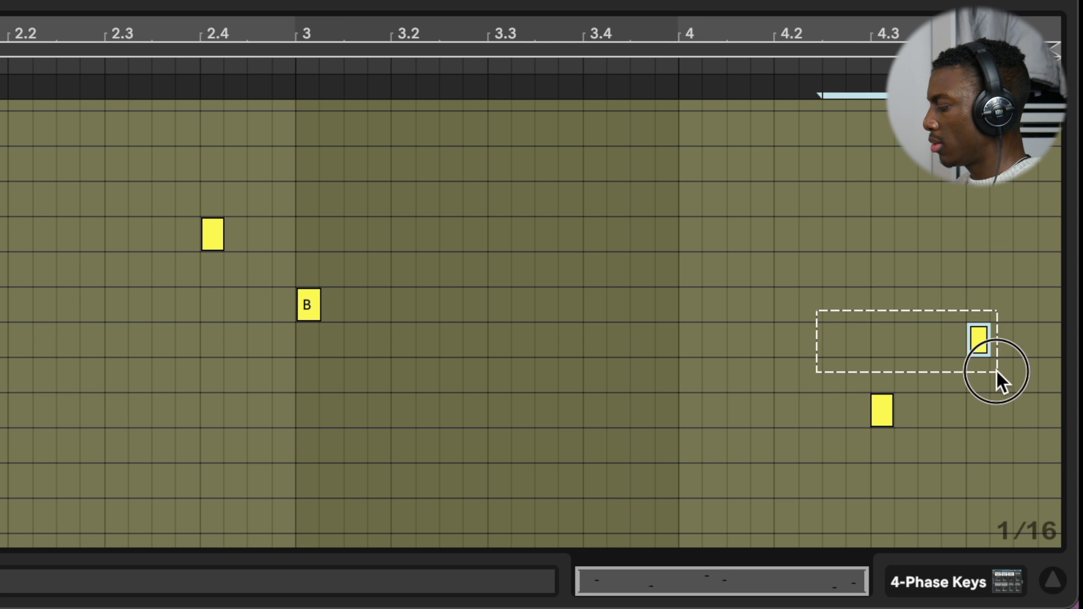
{"action": "key", "text": "0"}
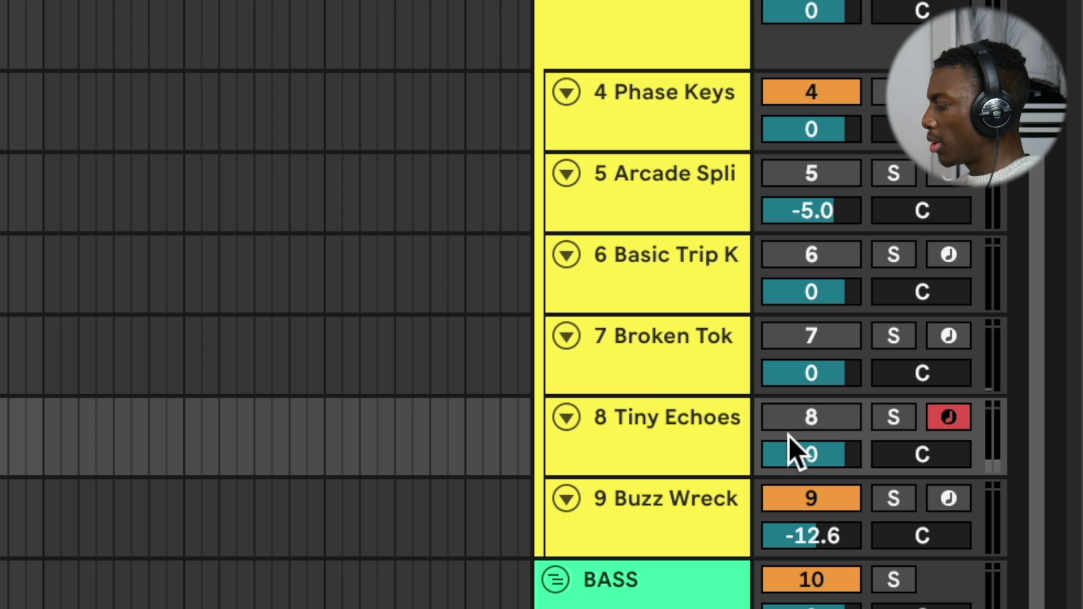
Activate the Tiny Echoes track and the Arcade Split track
{"action": "left_click", "coordinate": [789, 421]}
{"action": "left_click", "coordinate": [685, 428]}
{"action": "left_click", "coordinate": [685, 168]}
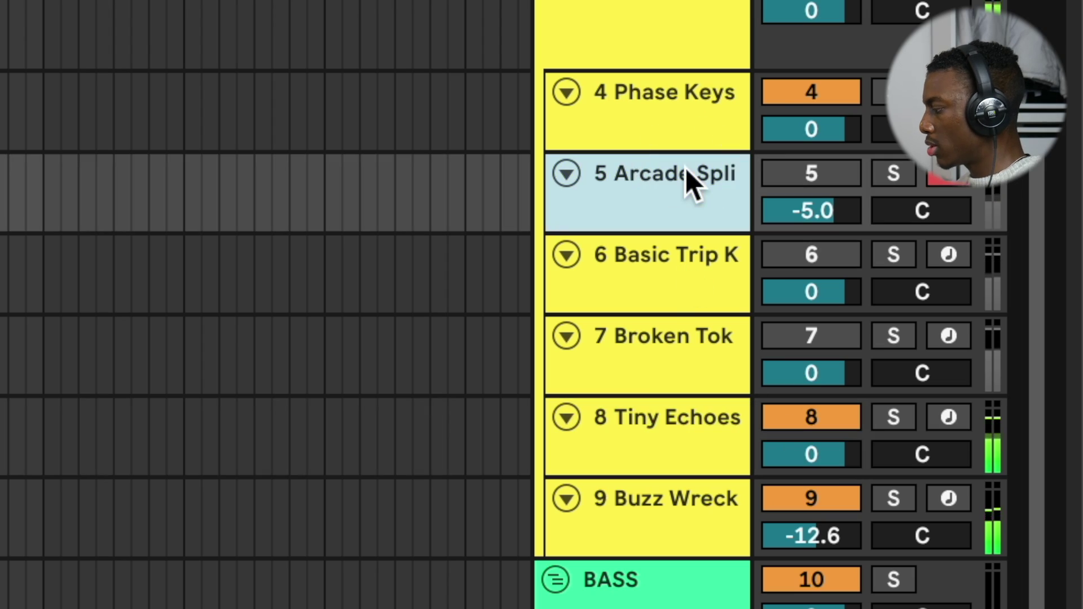
{"action": "left_click", "coordinate": [810, 173]}
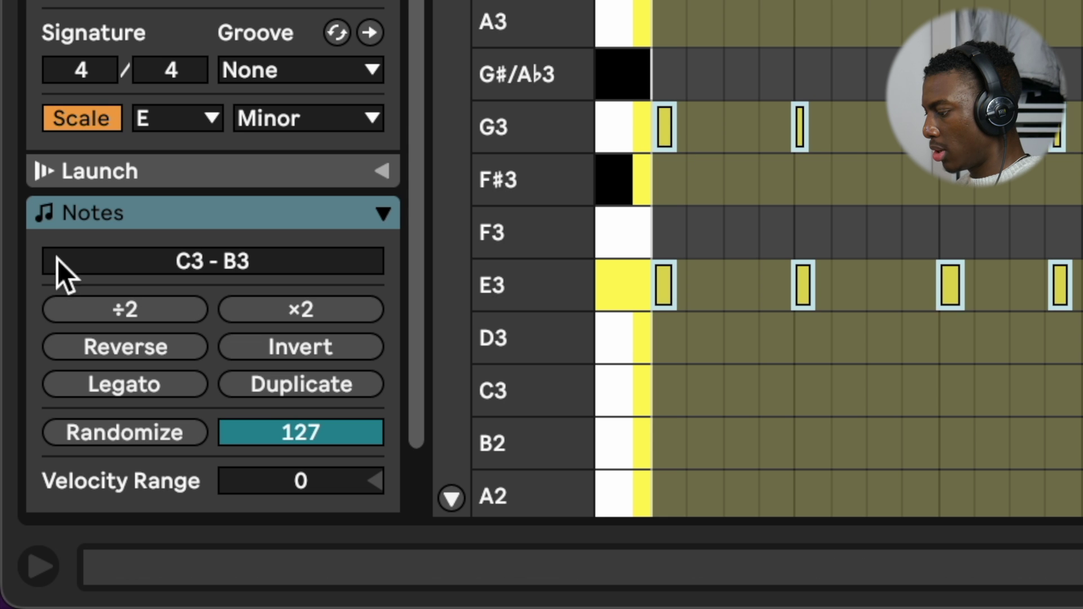
Choose a groove for the Arcade Split chord clip and quantize all of its notes
{"action": "left_click", "coordinate": [276, 83]}
{"action": "left_click", "coordinate": [462, 400]}
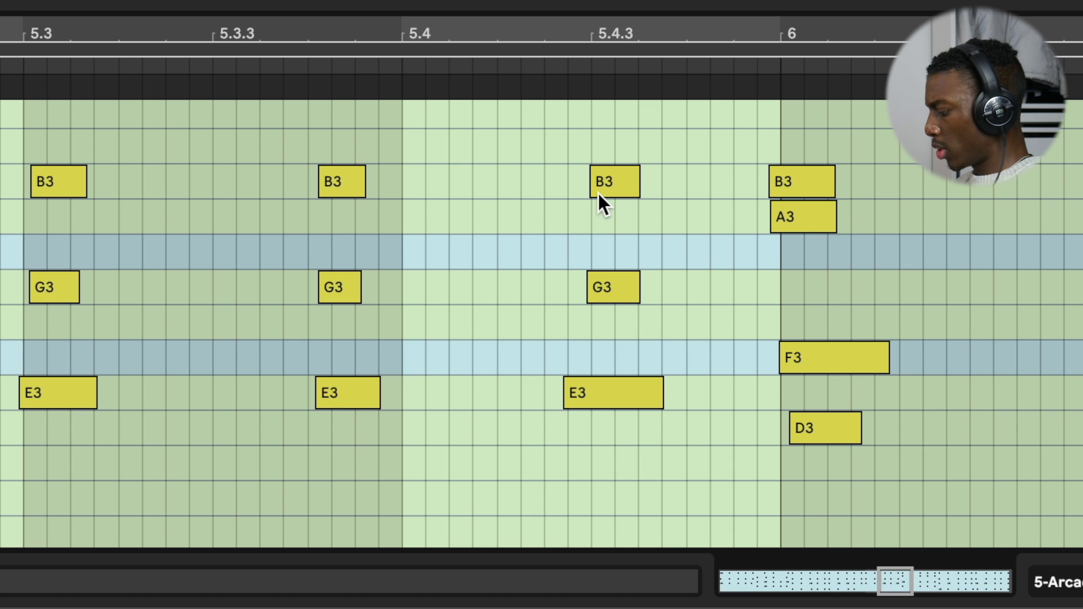
{"action": "key", "text": "ctrl+a"}
{"action": "key", "text": "ctrl+u"}
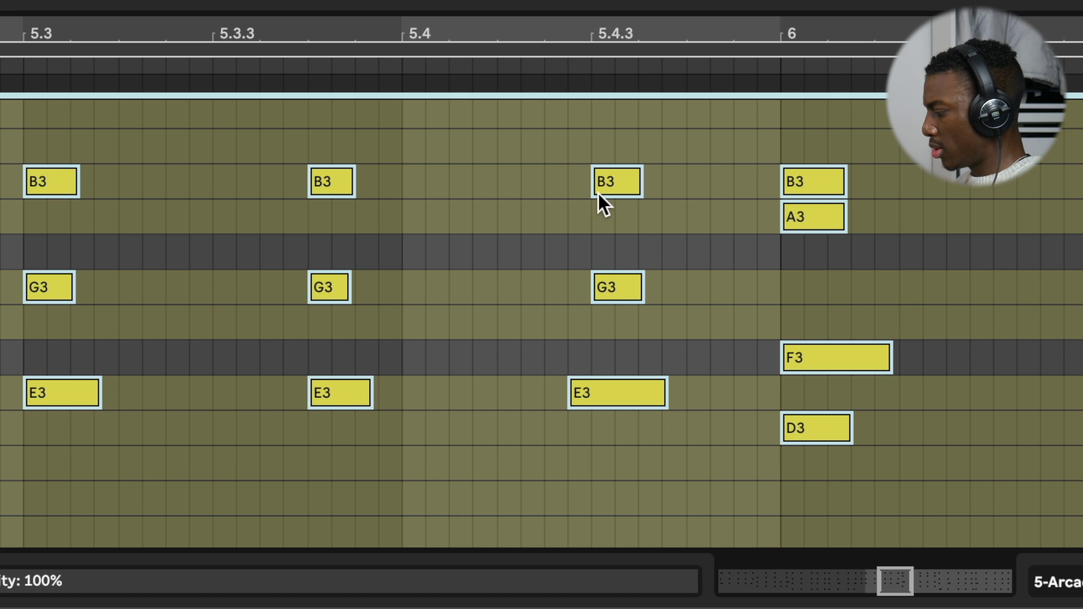
Line up the stray E3 note before bar 6 and the C3 note near 7.4.3 with their chords
{"action": "left_click", "coordinate": [562, 282]}
{"action": "scroll", "coordinate": [561, 282], "scroll_direction": "up", "scroll_amount": 5}
{"action": "left_click_drag", "start_coordinate": [658, 391], "coordinate": [735, 393]}
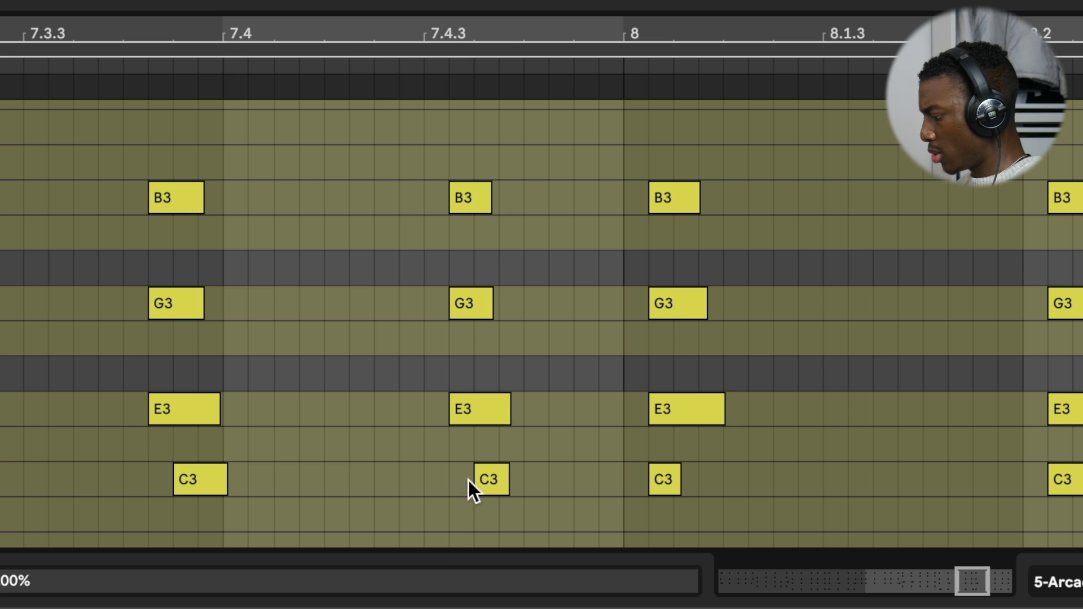
{"action": "left_click", "coordinate": [492, 477]}
{"action": "key", "text": "Left"}
{"action": "key", "text": "Left"}
{"action": "key", "text": "Right"}
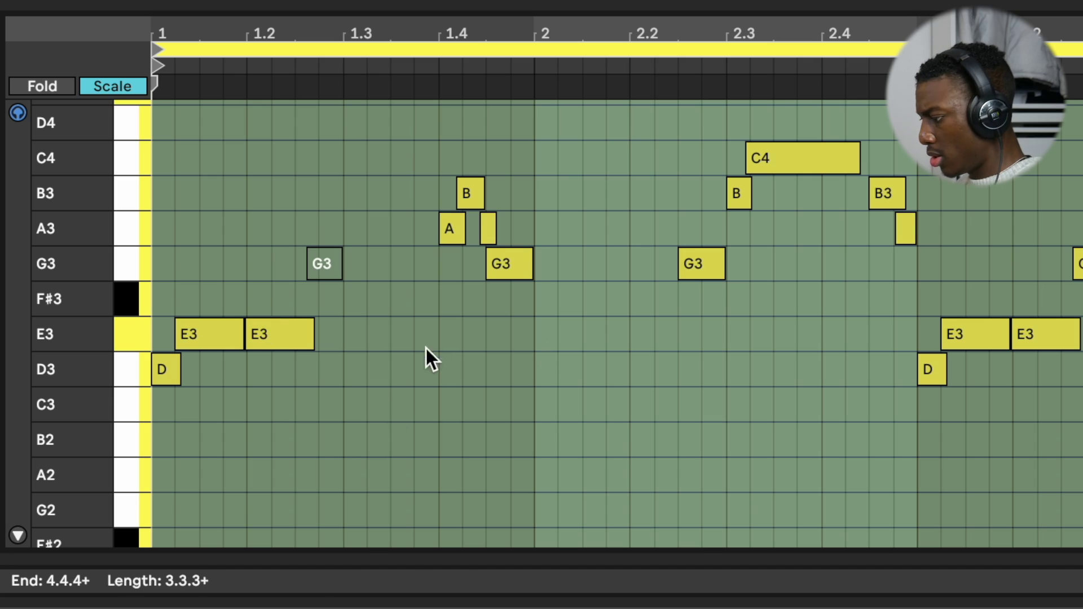
Transpose all notes of the Buzz Wrecker lead clip down one octave and choose a groove for the clip
{"action": "key", "text": "ctrl+a"}
{"action": "key", "text": "shift+Down"}
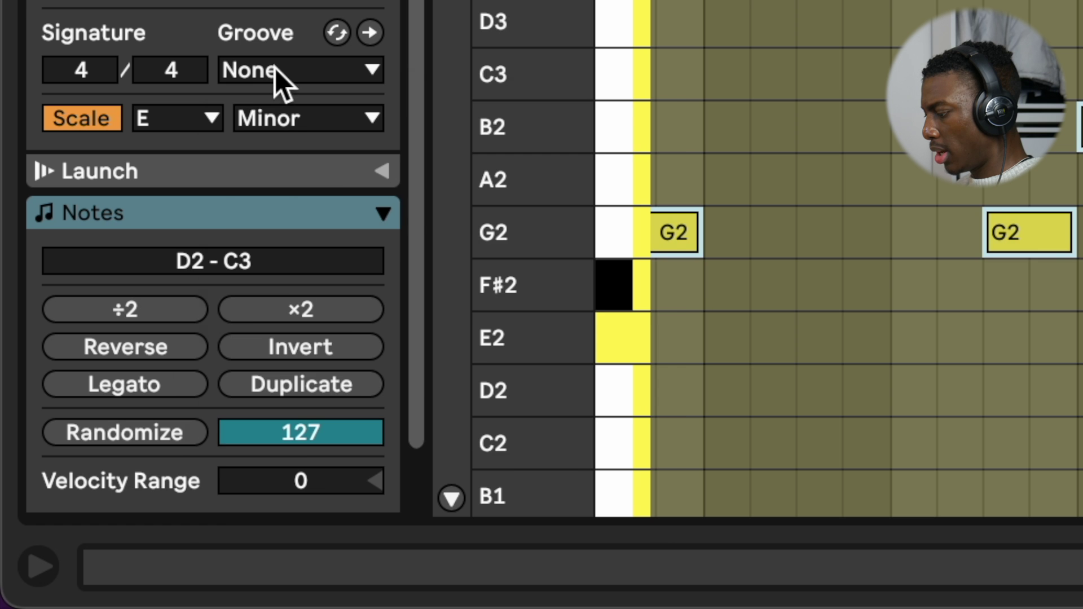
{"action": "left_click", "coordinate": [275, 67]}
{"action": "left_click", "coordinate": [491, 450]}
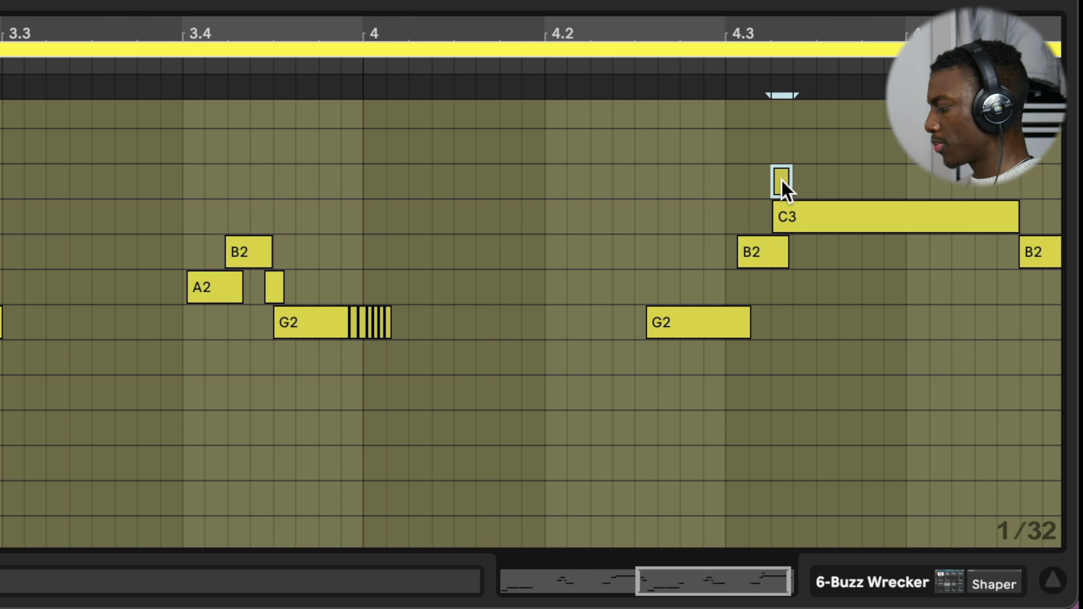
Lower the short note just after 4.3 to C3 and duplicate it repeatedly into a roll of C3 notes
{"action": "key", "text": "Down"}
{"action": "key", "text": "super+d"}
{"action": "key", "text": "super+d"}
{"action": "key", "text": "super+d"}
{"action": "key", "text": "super+d"}
{"action": "key", "text": "super+d"}
{"action": "key", "text": "super+d"}
{"action": "key", "text": "super+d"}
{"action": "key", "text": "super+d"}
{"action": "key", "text": "super+d"}
{"action": "key", "text": "super+d"}
{"action": "key", "text": "super+d"}
{"action": "left_click", "coordinate": [780, 218]}
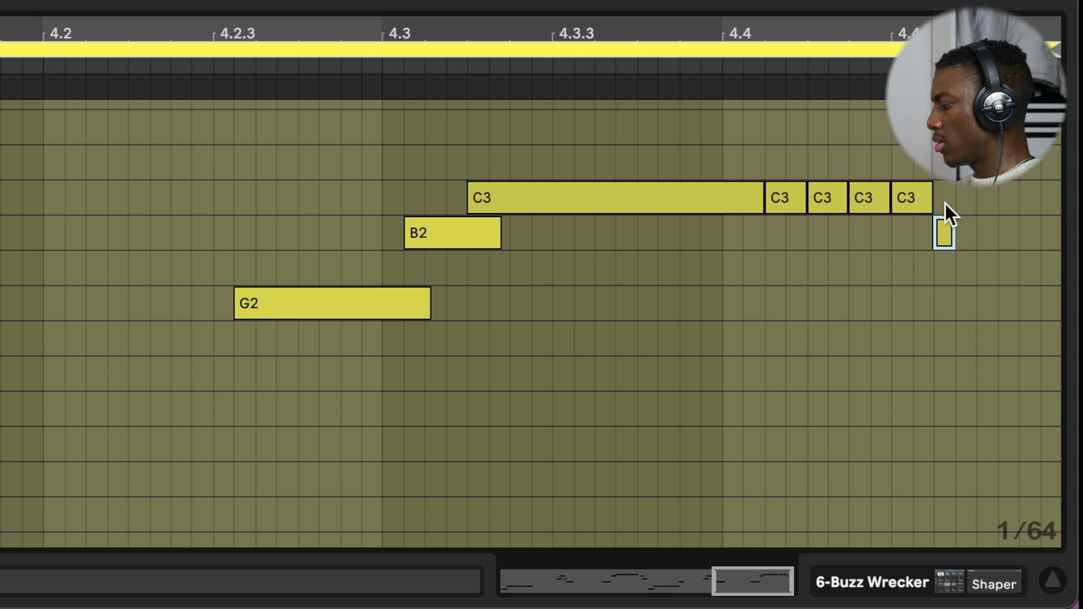
Duplicate the short B2 note in beat 4.4 five times to finish the lead's roll and play it back
{"action": "key", "text": "super+d"}
{"action": "key", "text": "super+d"}
{"action": "key", "text": "super+d"}
{"action": "key", "text": "super+d"}
{"action": "key", "text": "super+d"}
{"action": "left_click", "coordinate": [276, 126]}
{"action": "key", "text": "space"}
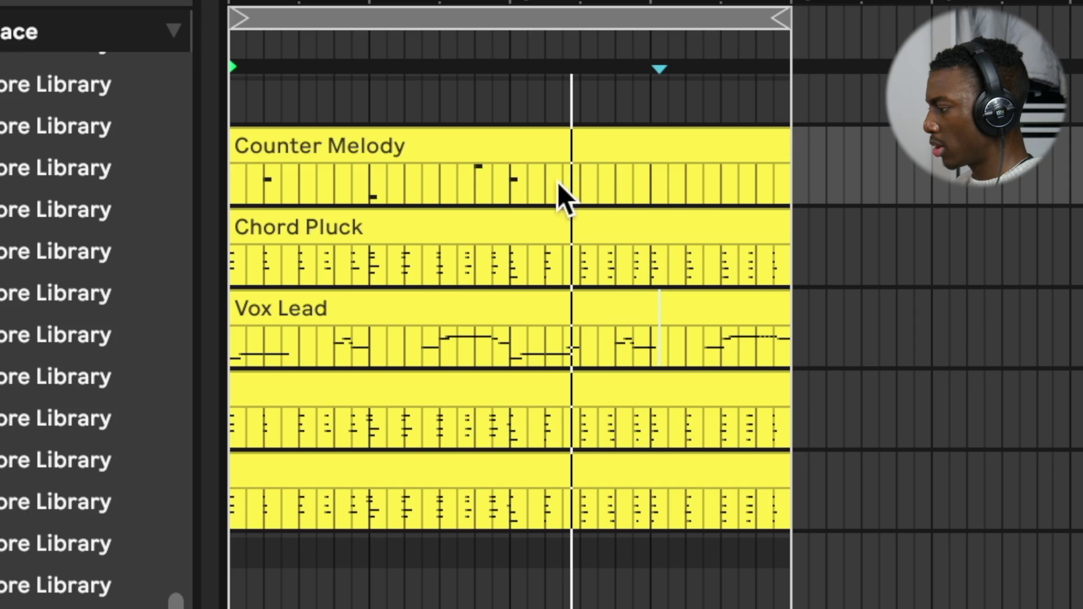
Transpose the Counter Melody notes and the Vox Lead notes up one octave
{"action": "left_click", "coordinate": [550, 155]}
{"action": "key", "text": "ctrl+a"}
{"action": "key", "text": "shift+Up"}
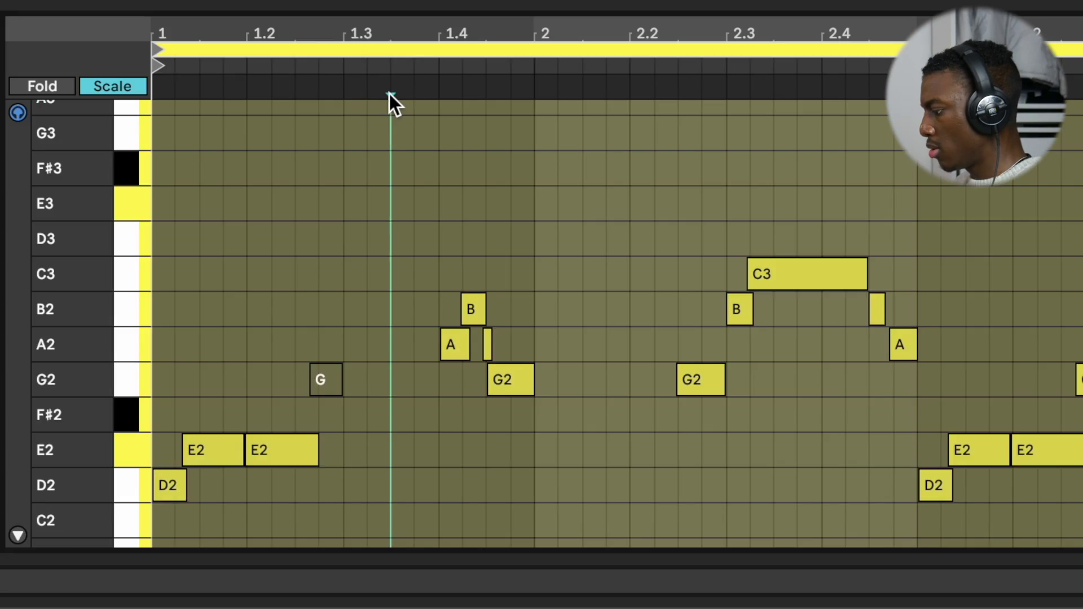
{"action": "key", "text": "shift+Up"}
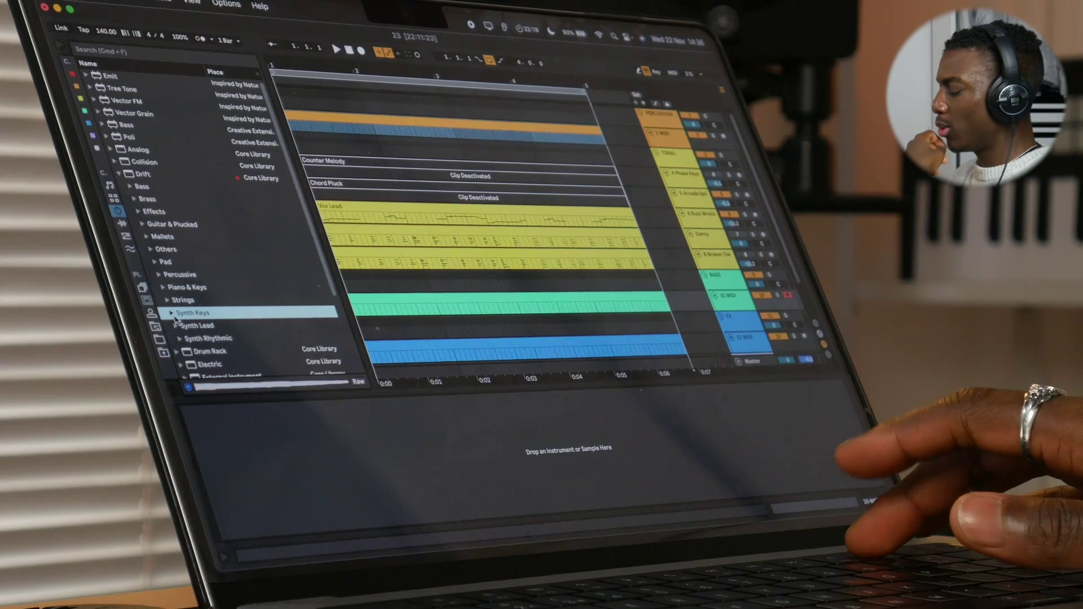
Browse for bass sounds and recall the Default and Sub Motion macro variations of the Wub Bass rack
{"action": "key", "text": "XF86AudioRaiseVolume"}
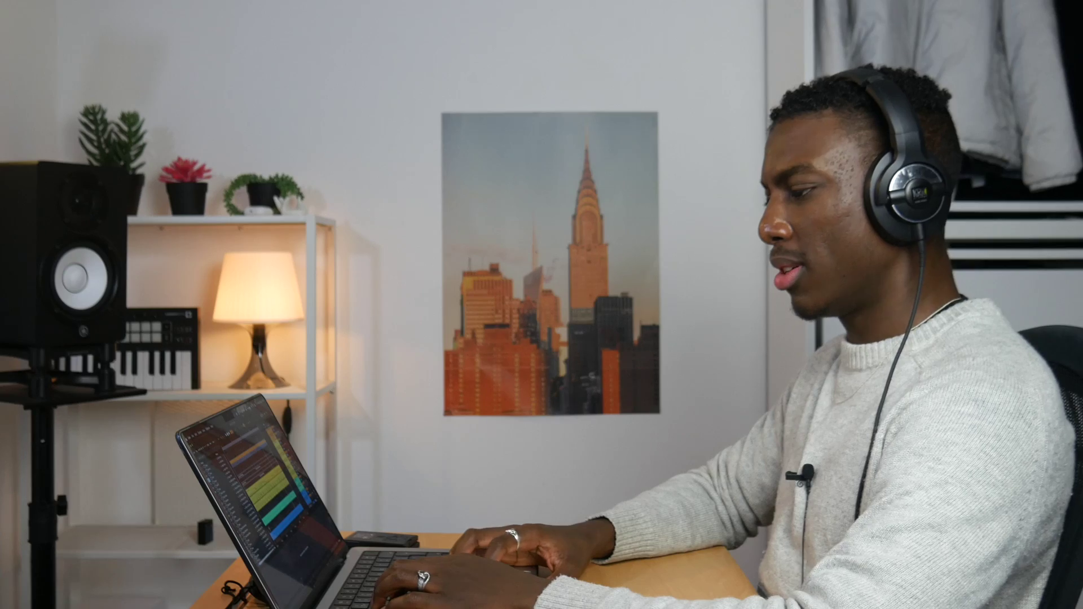
{"action": "left_click", "coordinate": [393, 259]}
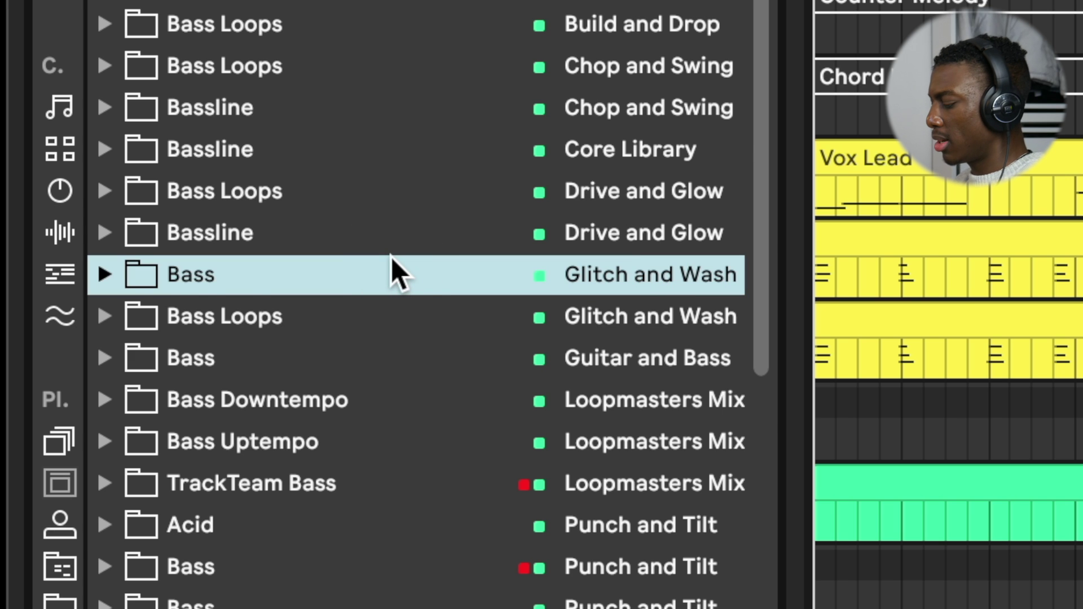
{"action": "left_click", "coordinate": [373, 251]}
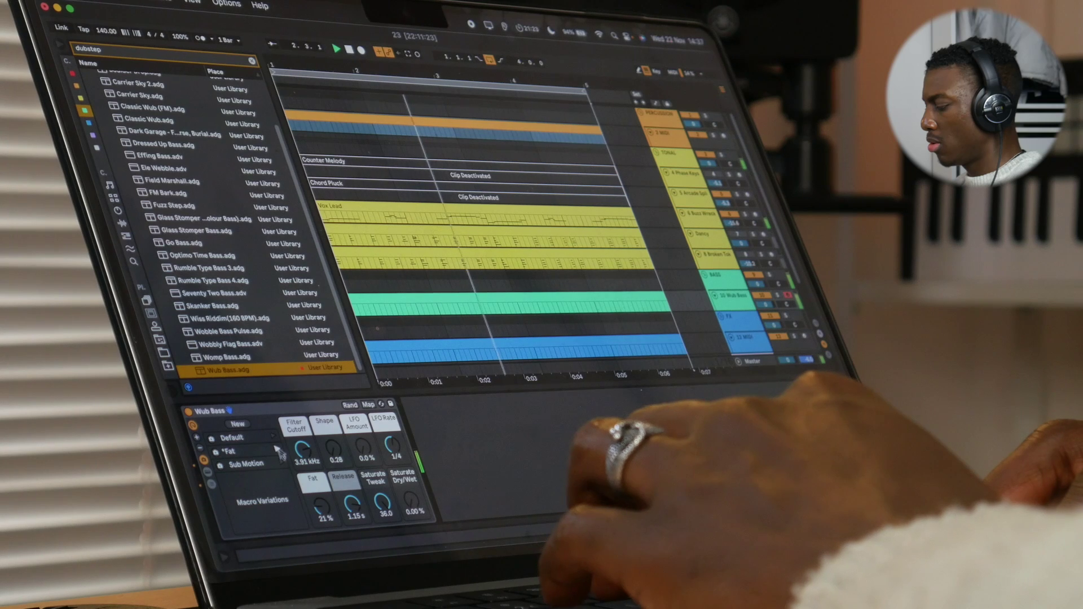
{"action": "left_click", "coordinate": [273, 436]}
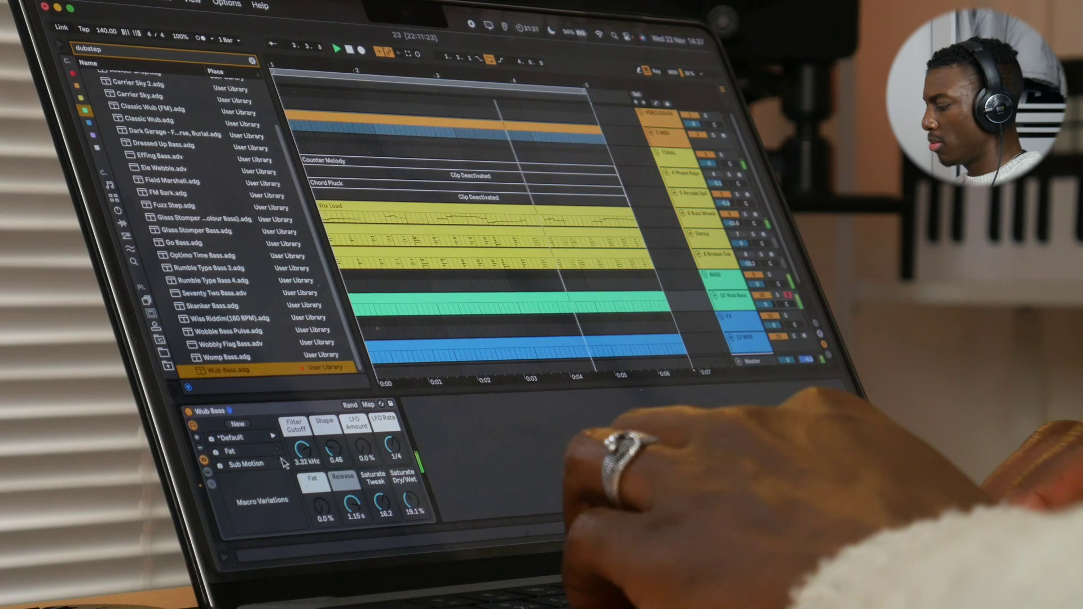
{"action": "left_click", "coordinate": [278, 462]}
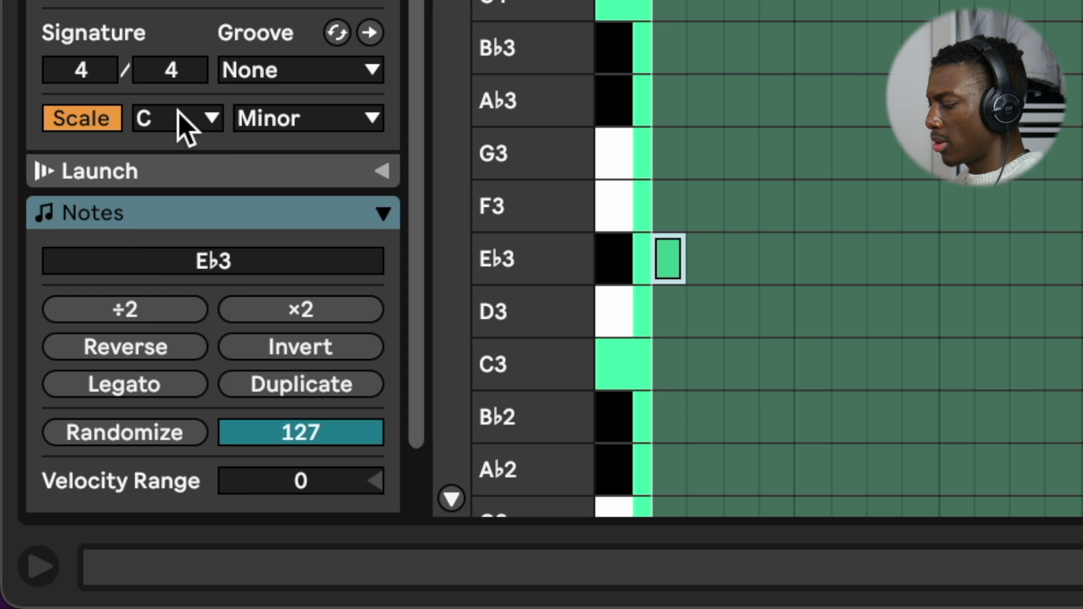
Set the bass clip's scale root to E and place a note on E2, an octave below the opening E3
{"action": "left_click", "coordinate": [178, 112]}
{"action": "left_click", "coordinate": [179, 295]}
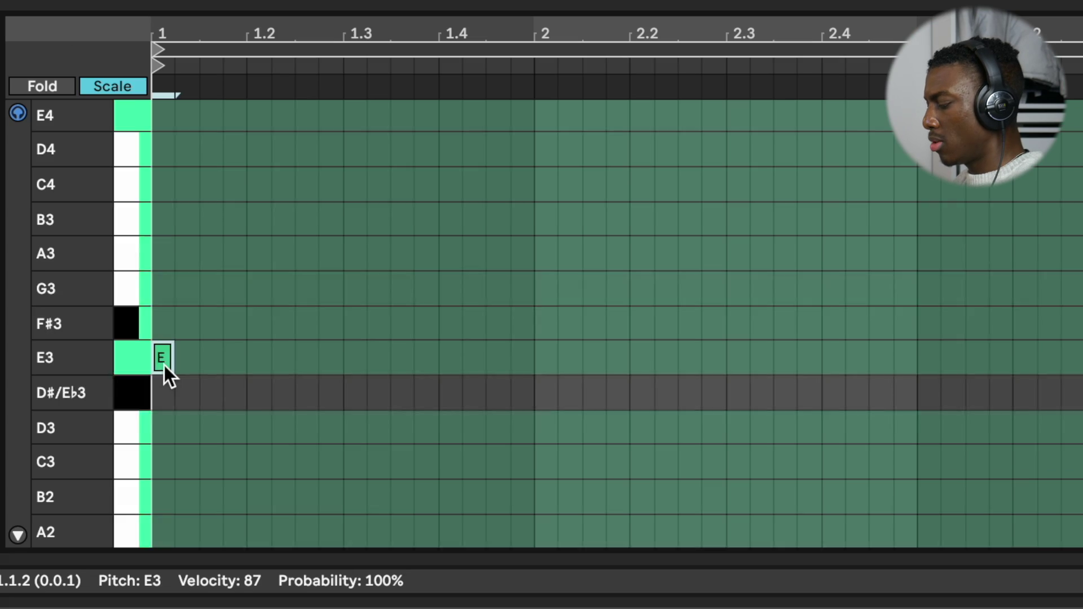
{"action": "key", "text": "shift+Down"}
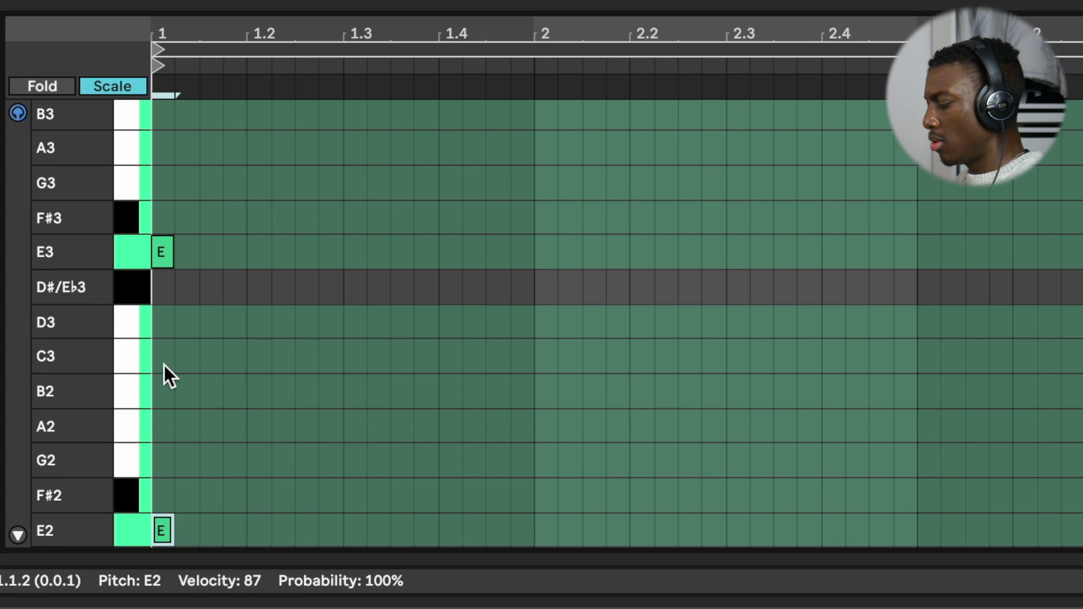
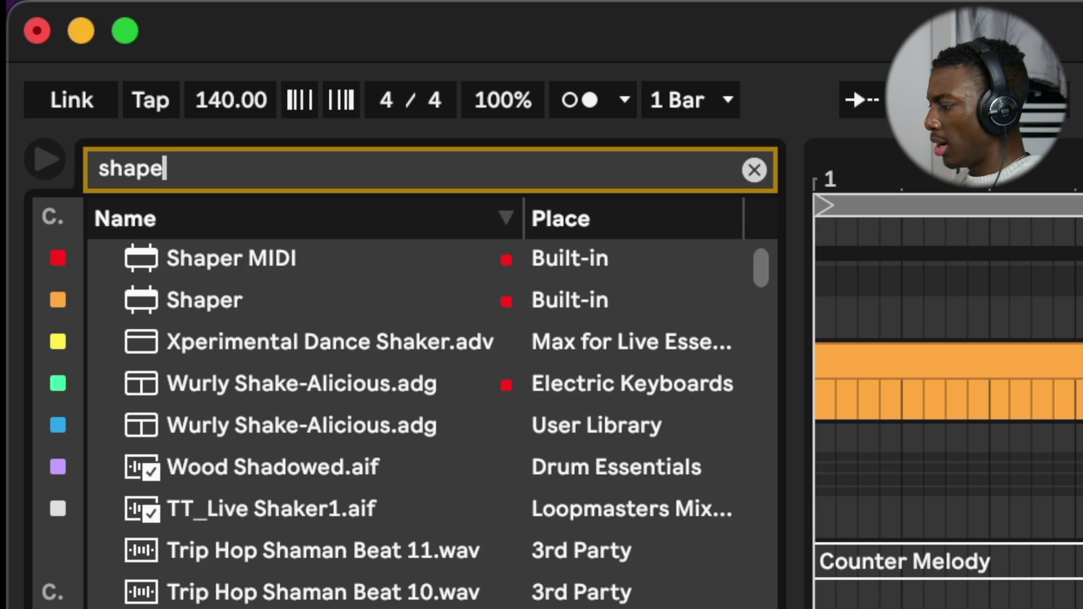
Find and load the Shaper modulator, and set the lower range value of its LFO Sync Rate mapping to 46 %
{"action": "type", "text": "r"}
{"action": "key", "text": "Down"}
{"action": "key", "text": "Down"}
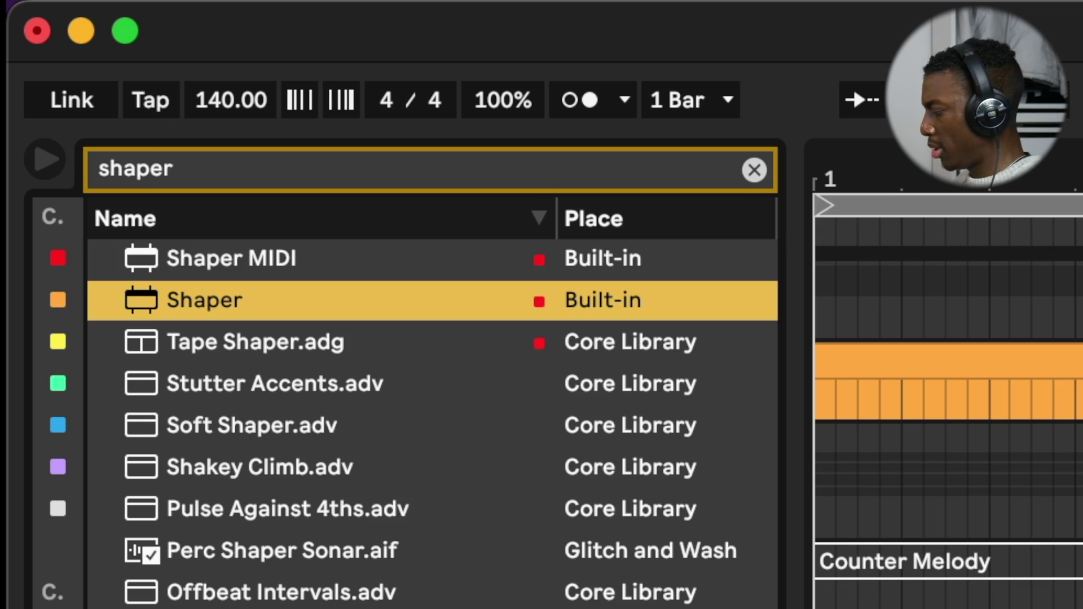
{"action": "key", "text": "Return"}
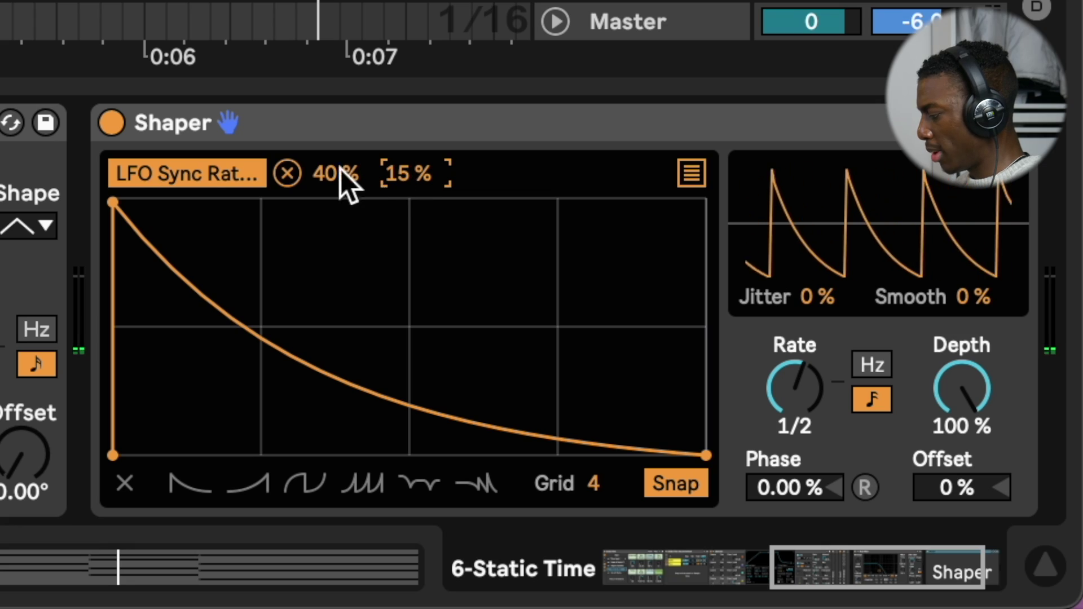
{"action": "left_click_drag", "start_coordinate": [340, 168], "coordinate": [335, 160]}
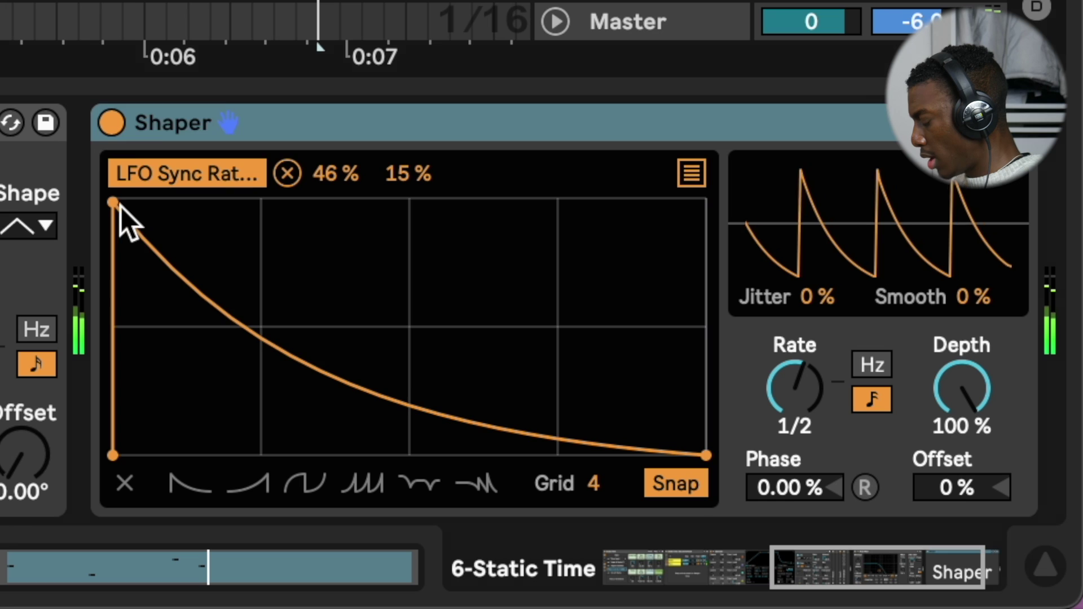
Set the Shaper's grid to 8 and reshape its curve with an opening V-shaped dip and a vertical drop after the second peak
{"action": "left_click_drag", "start_coordinate": [120, 207], "coordinate": [377, 183]}
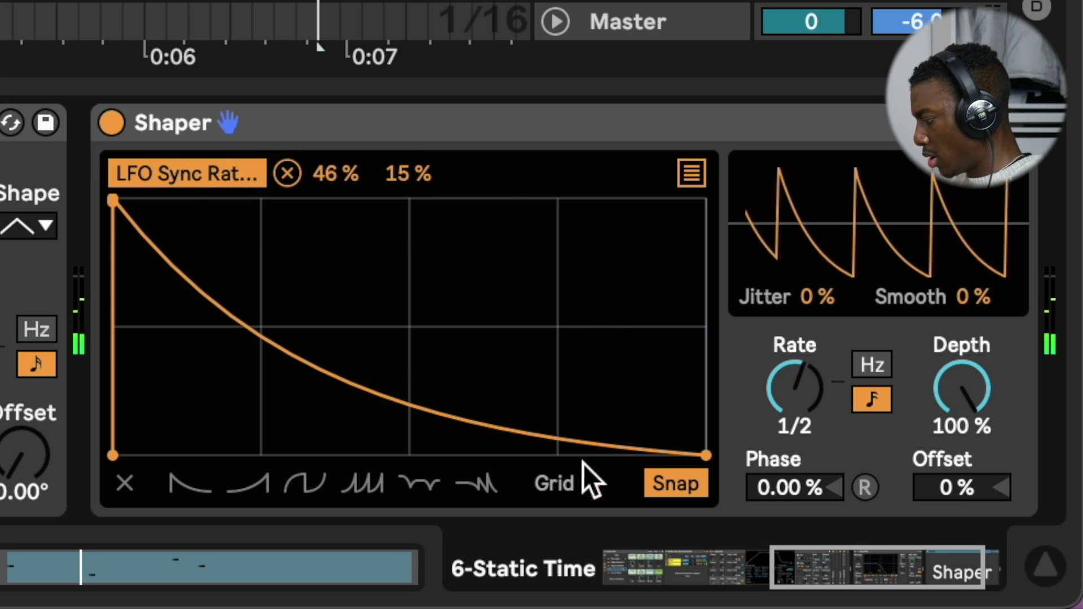
{"action": "left_click_drag", "start_coordinate": [583, 462], "coordinate": [593, 405]}
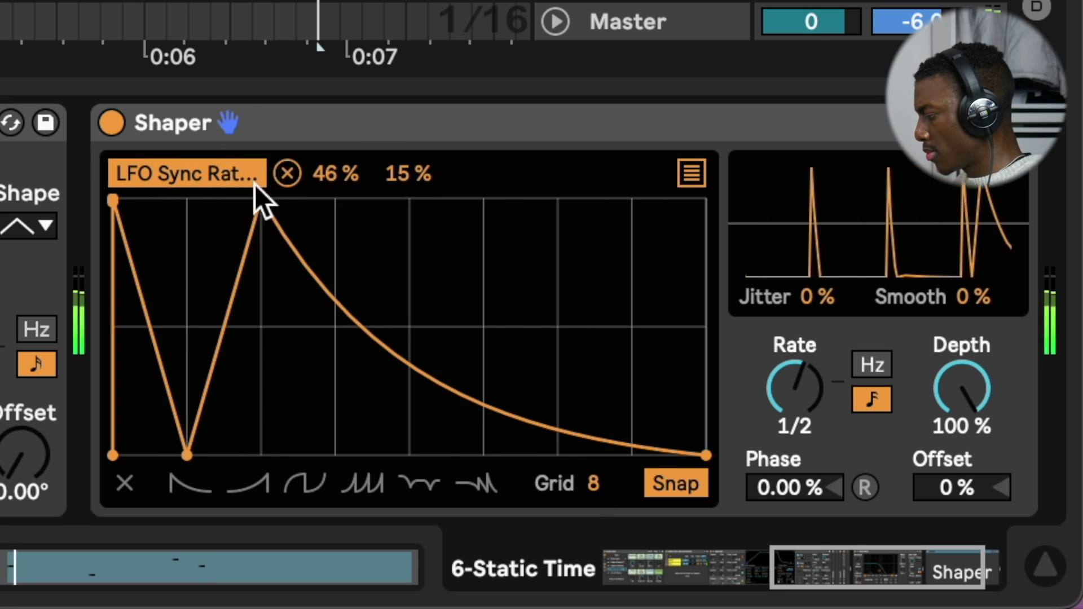
{"action": "left_click_drag", "start_coordinate": [265, 214], "coordinate": [261, 455]}
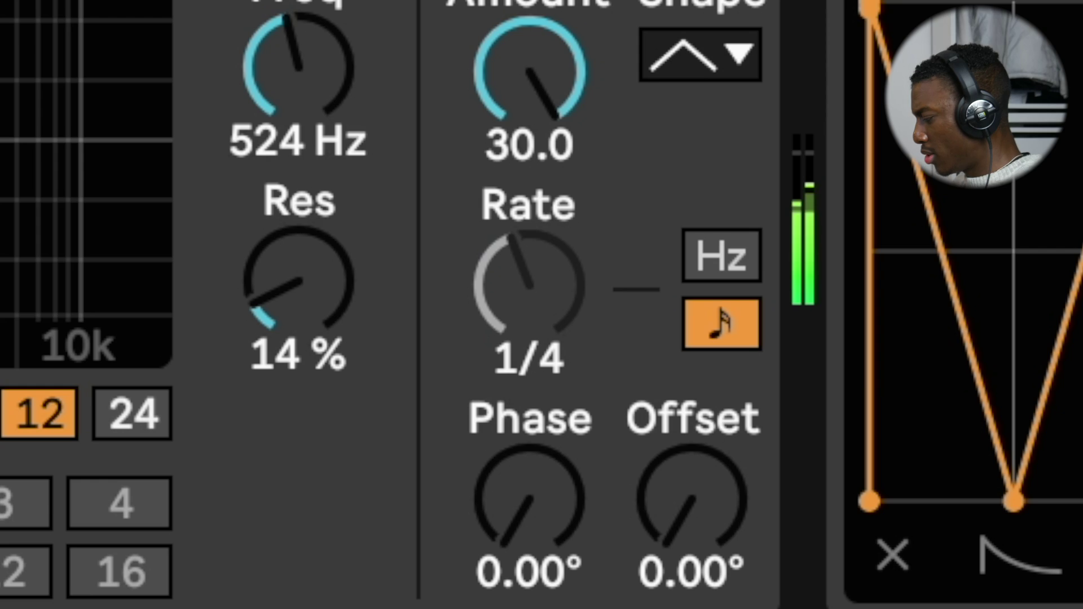
{"action": "left_click_drag", "start_coordinate": [451, 459], "coordinate": [334, 120]}
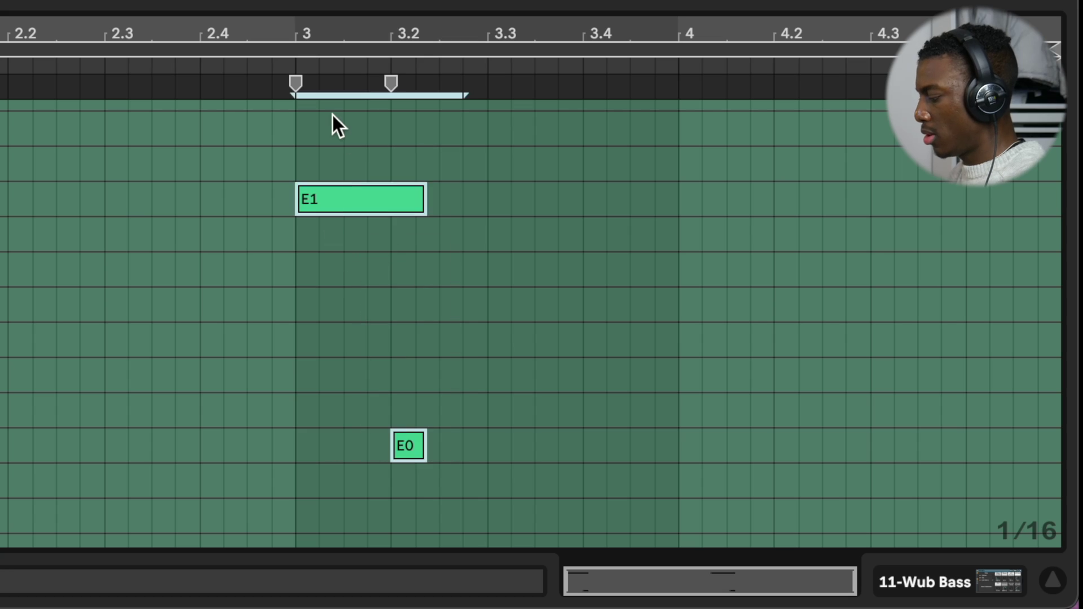
Lower the bar 3 bass notes to C1 and C0, and shorten the C1 note to end just past 3.2
{"action": "key", "text": "Down"}
{"action": "key", "text": "Down"}
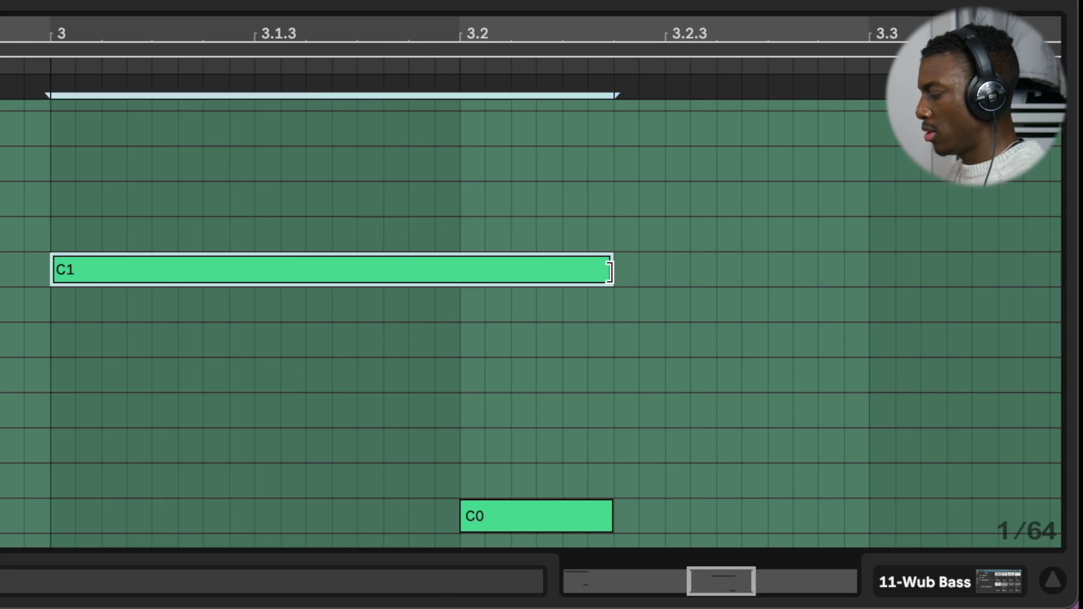
{"action": "key", "text": "shift+Left"}
{"action": "key", "text": "shift+Left"}
{"action": "key", "text": "shift+Left"}
{"action": "key", "text": "shift+Left"}
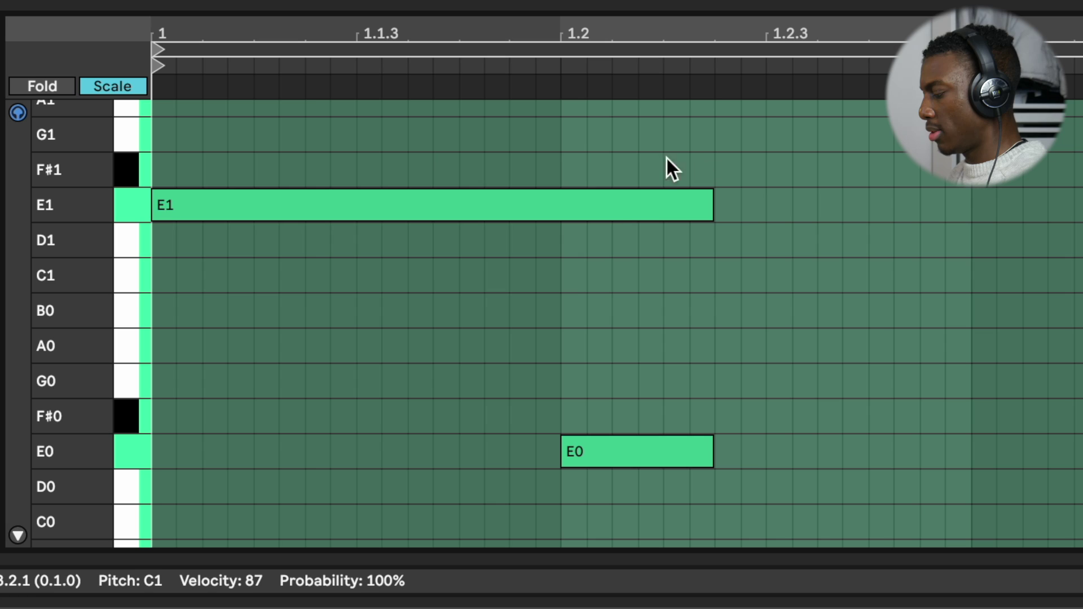
Shorten the opening E1 bass note to end just past 1.2
{"action": "left_click", "coordinate": [653, 218]}
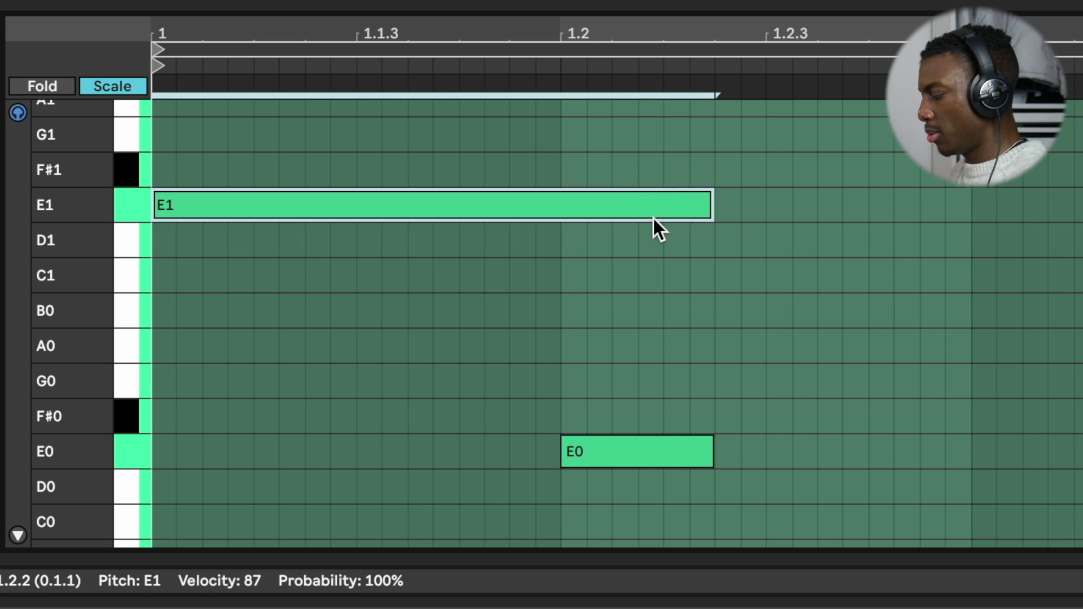
{"action": "key", "text": "shift+Left"}
{"action": "key", "text": "shift+Left"}
{"action": "key", "text": "shift+Left"}
{"action": "key", "text": "shift+Left"}
{"action": "key", "text": "shift+Left"}
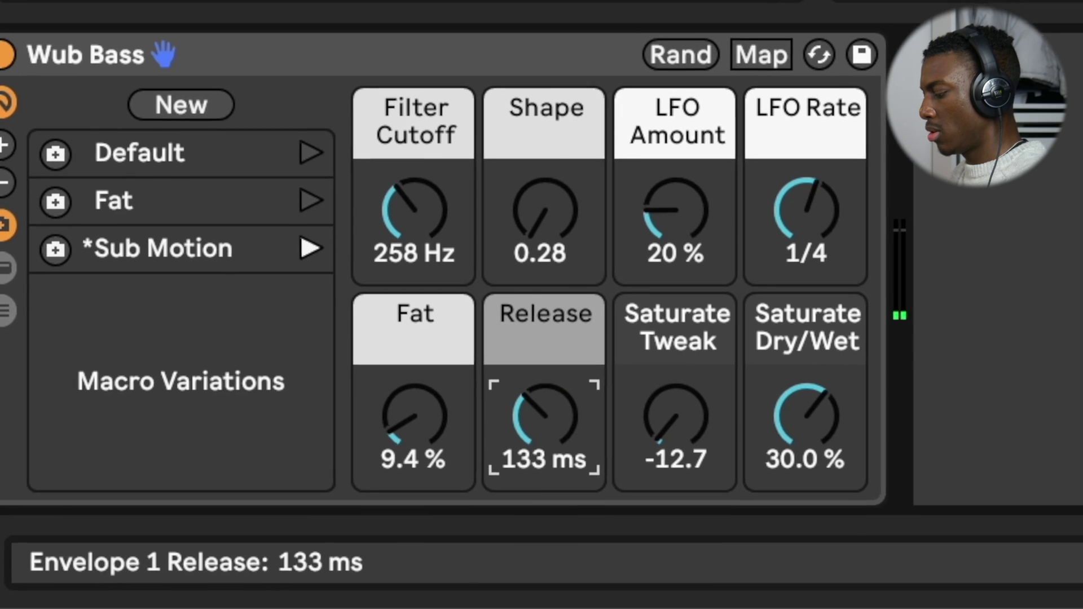
Raise the Wub Bass rack's Release macro and refine the grid of the Shaper on the Static Time track
{"action": "left_click_drag", "start_coordinate": [545, 417], "coordinate": [545, 339]}
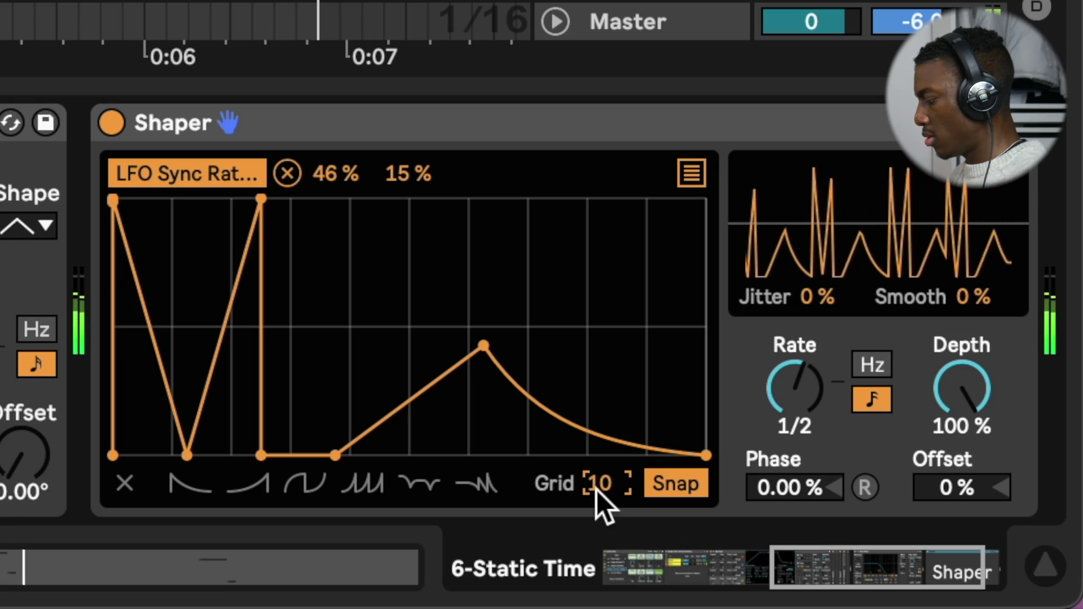
{"action": "left_click_drag", "start_coordinate": [596, 490], "coordinate": [569, 363]}
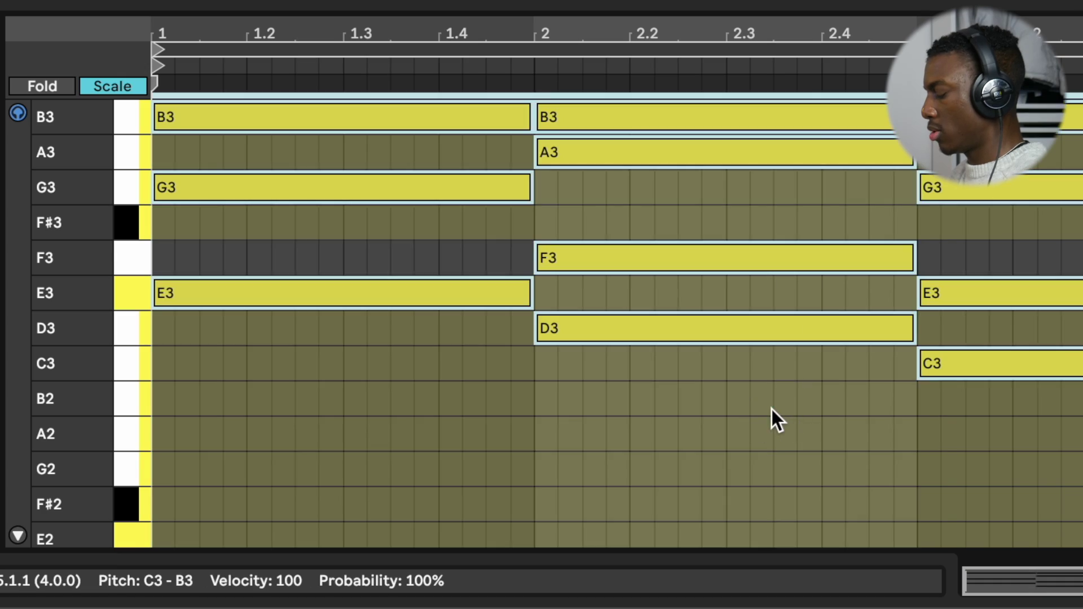
Try the selected chord notes an octave lower, transpose them to one octave above their original pitch, and toggle playback
{"action": "key", "text": "shift+Down"}
{"action": "key", "text": "shift+Up"}
{"action": "key", "text": "shift+Up"}
{"action": "key", "text": "space"}
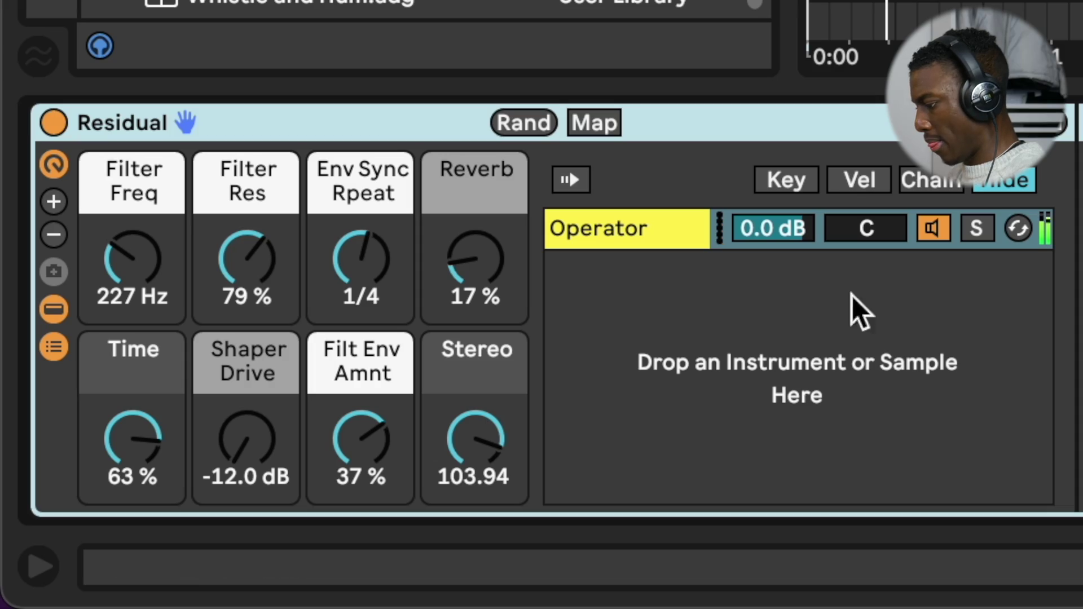
Lower the Residual rack's Time macro slightly and select the second Residual track
{"action": "left_click_drag", "start_coordinate": [132, 435], "coordinate": [133, 447]}
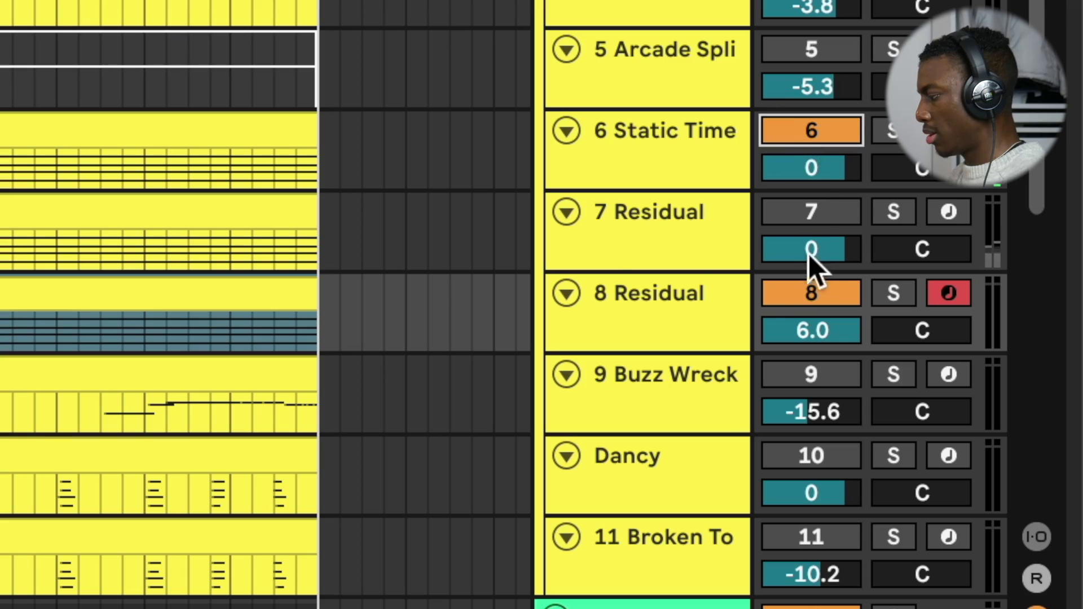
{"action": "left_click", "coordinate": [662, 288]}
{"action": "left_click", "coordinate": [783, 315]}
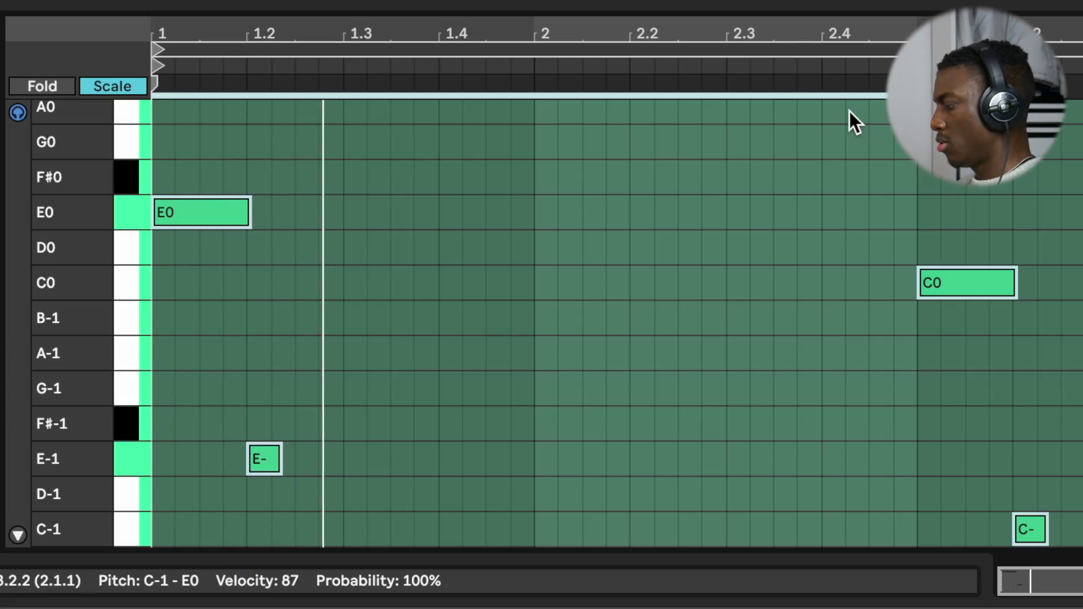
Lengthen the E-1 note in the Rumble Type Bass clip to end at 1.4.3 and toggle playback
{"action": "left_click_drag", "start_coordinate": [282, 458], "coordinate": [509, 466]}
{"action": "key", "text": "space"}
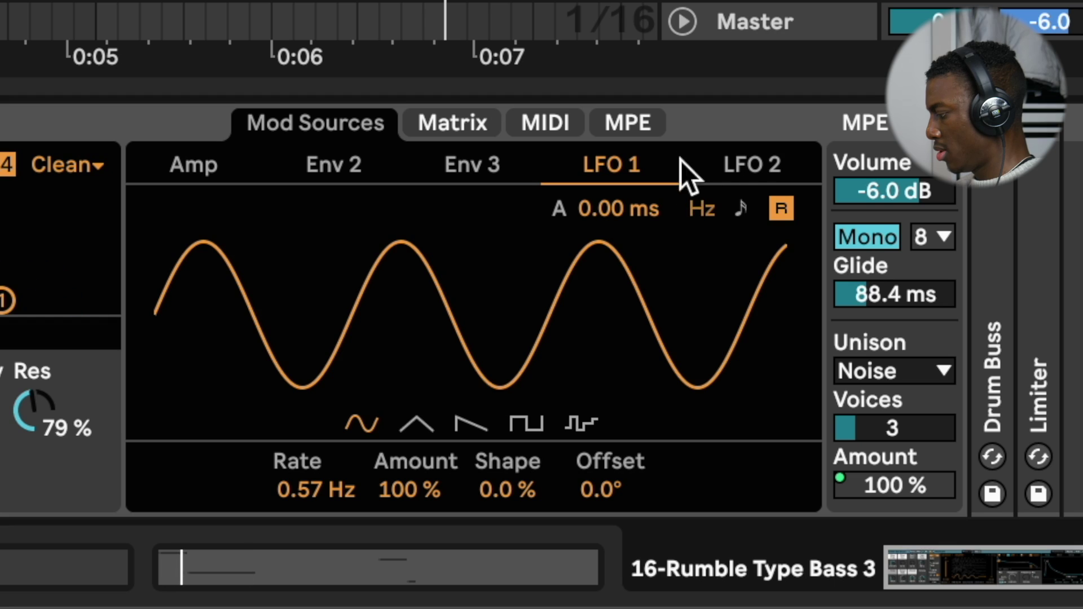
Sync the Rumble Type Bass's LFO 1 to tempo, adjust its rate, and extend the E-1 note up to bar 3
{"action": "left_click", "coordinate": [729, 165]}
{"action": "left_click", "coordinate": [626, 169]}
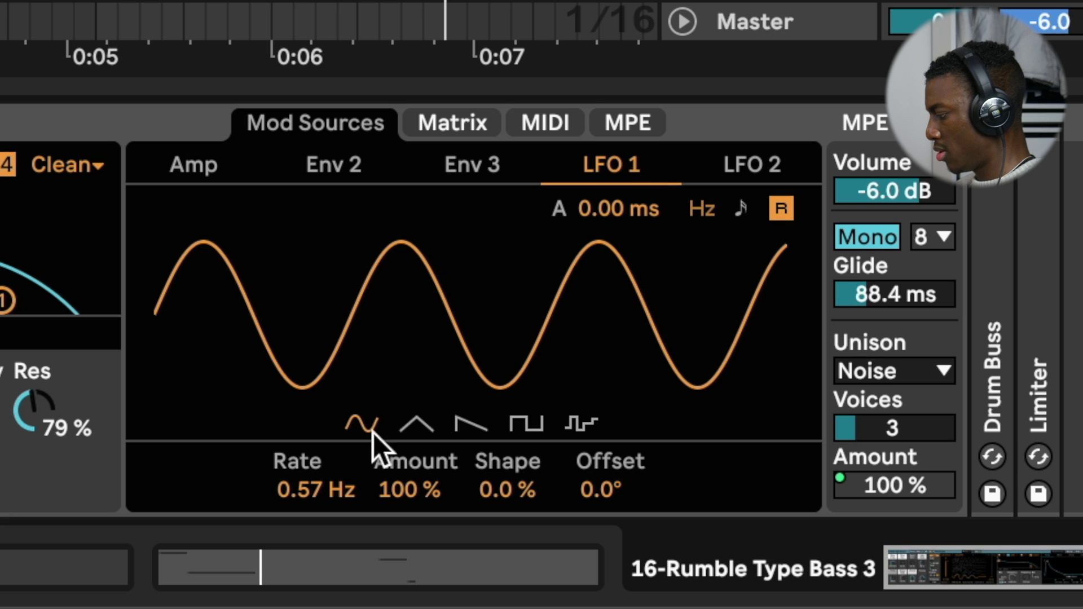
{"action": "left_click", "coordinate": [745, 209]}
{"action": "left_click_drag", "start_coordinate": [298, 491], "coordinate": [298, 519]}
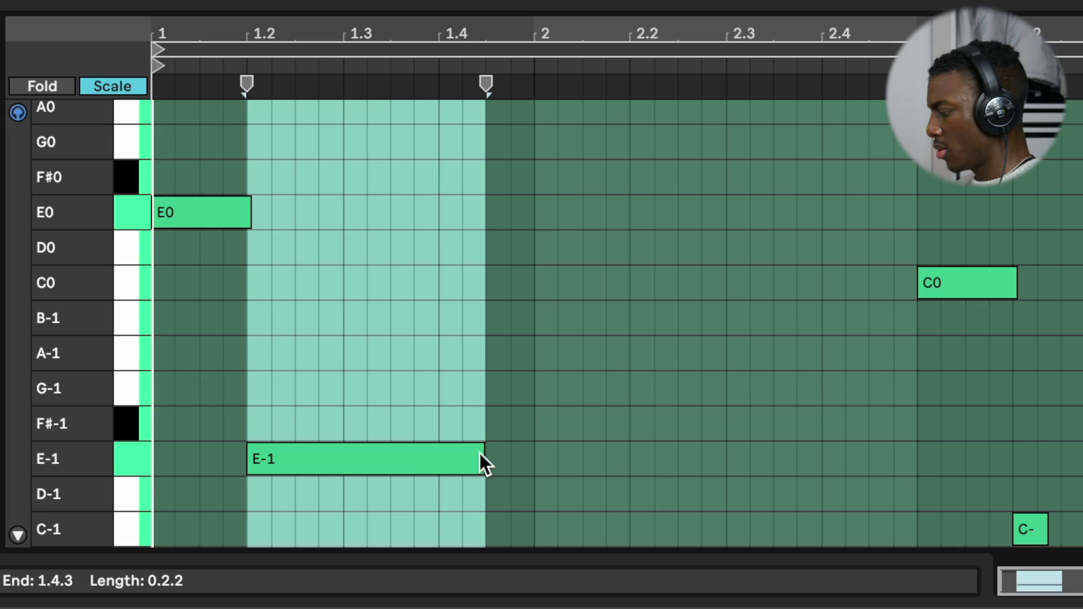
{"action": "left_click_drag", "start_coordinate": [481, 462], "coordinate": [911, 477]}
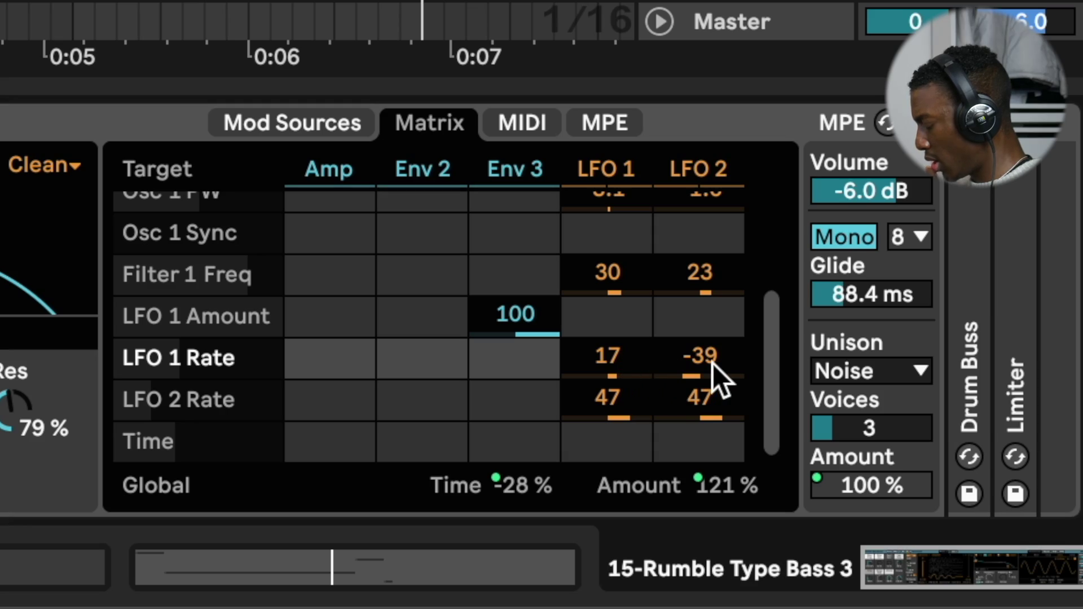
Reset LFO 2's modulation of LFO 1 Rate in the matrix and fine-tune the synced rate of LFO 1
{"action": "double_click", "coordinate": [713, 362]}
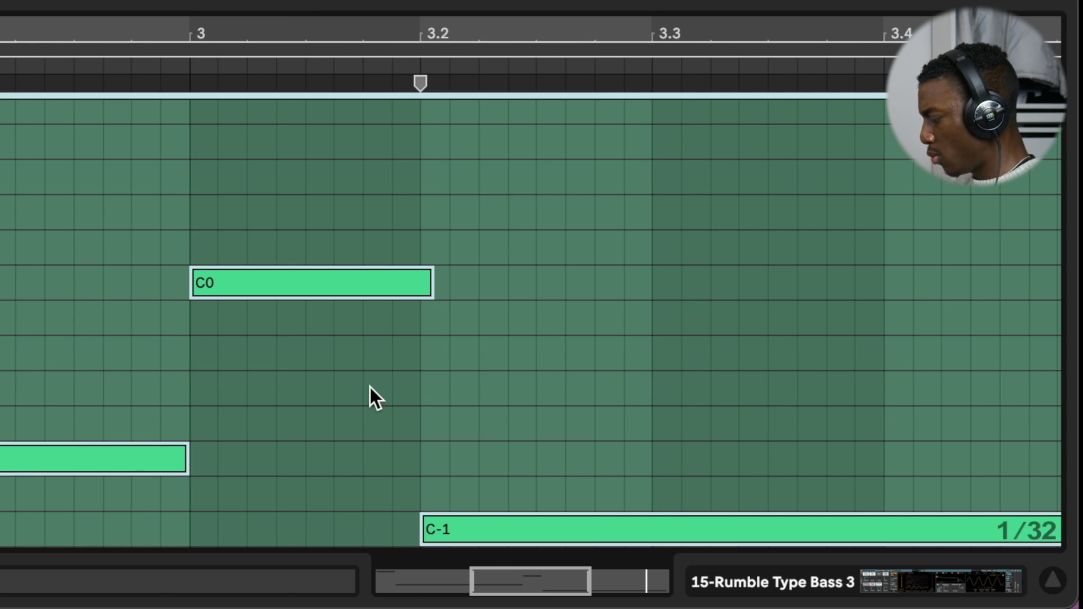
{"action": "scroll", "coordinate": [370, 387], "scroll_direction": "up", "scroll_amount": 6}
{"action": "scroll", "coordinate": [370, 387], "scroll_direction": "left", "scroll_amount": 5}
{"action": "scroll", "coordinate": [370, 386], "scroll_direction": "up", "scroll_amount": 1}
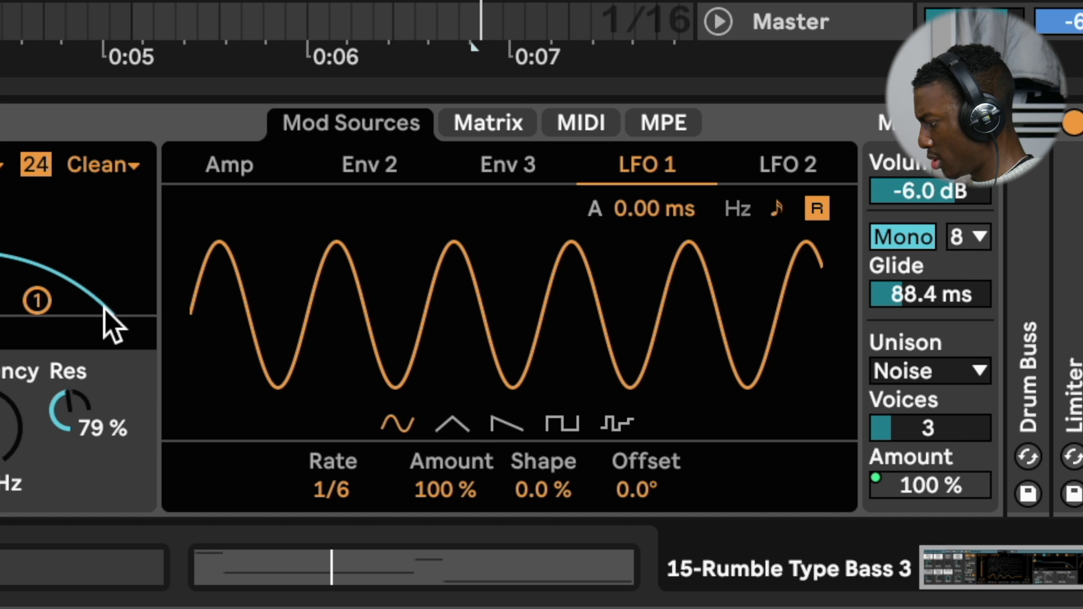
{"action": "left_click_drag", "start_coordinate": [338, 488], "coordinate": [344, 496]}
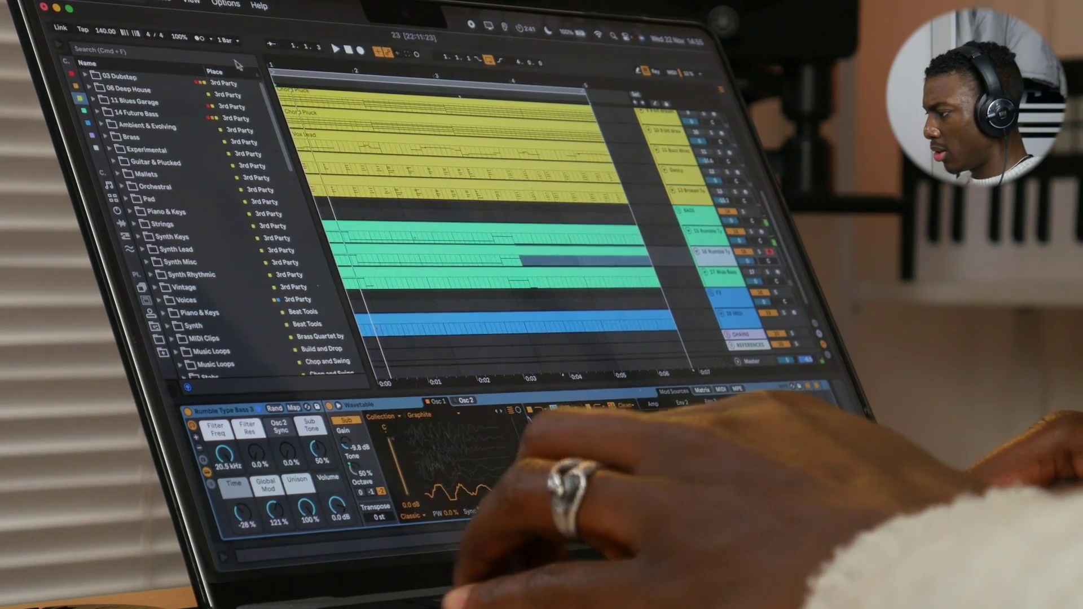
Find the Utility effect, add it to the Rumble Type Bass track, and reduce its stereo Width
{"action": "left_click", "coordinate": [715, 252]}
{"action": "left_click", "coordinate": [232, 60]}
{"action": "type", "text": "uti"}
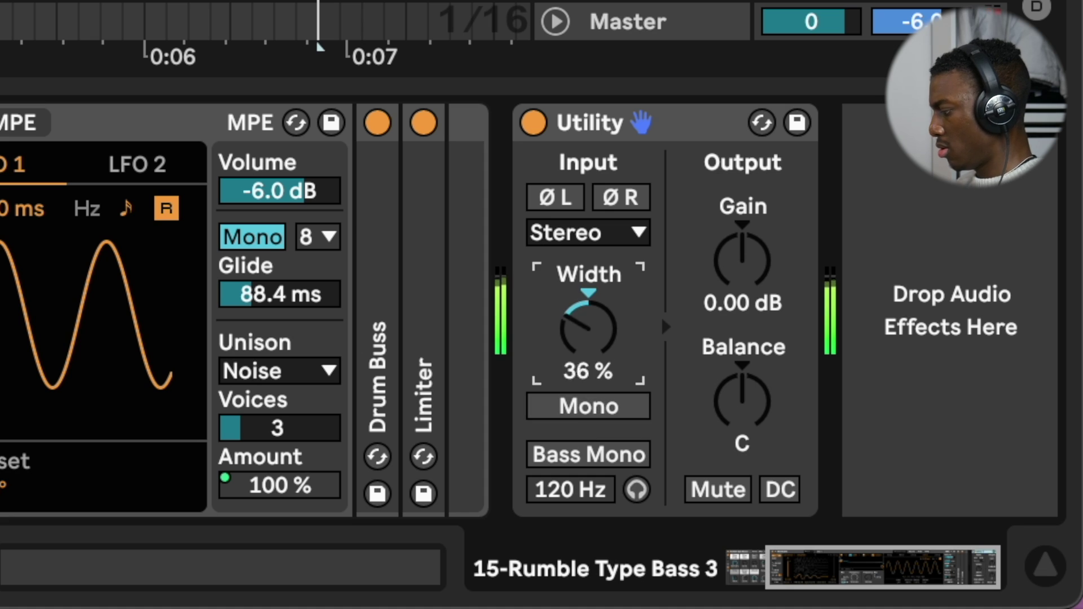
{"action": "left_click_drag", "start_coordinate": [587, 342], "coordinate": [587, 349]}
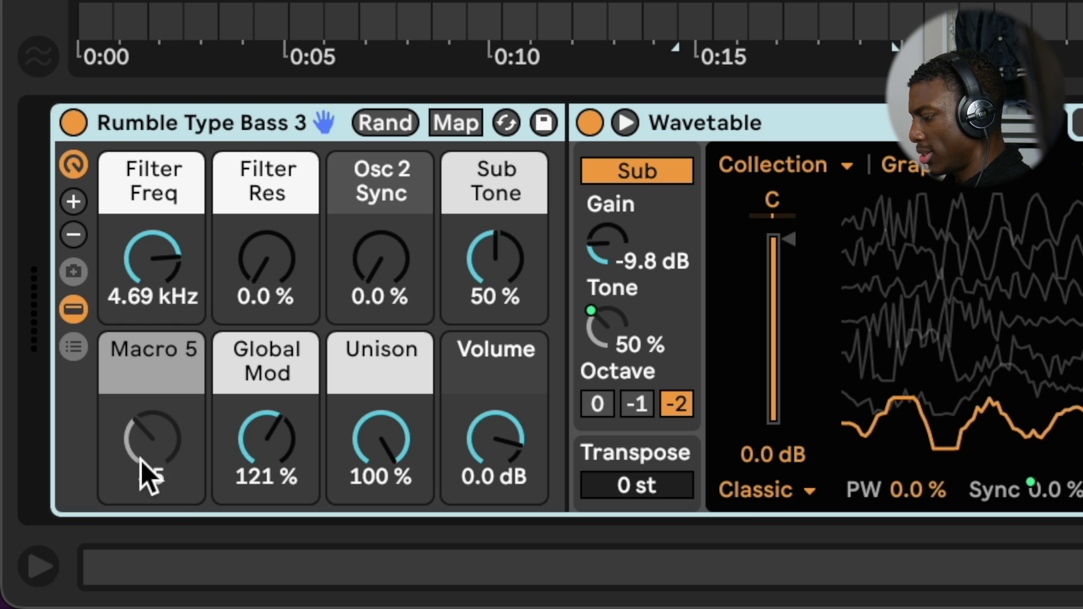
Show the modulation matrix of the Rumble Type Bass's Wavetable synth
{"action": "left_click", "coordinate": [325, 122]}
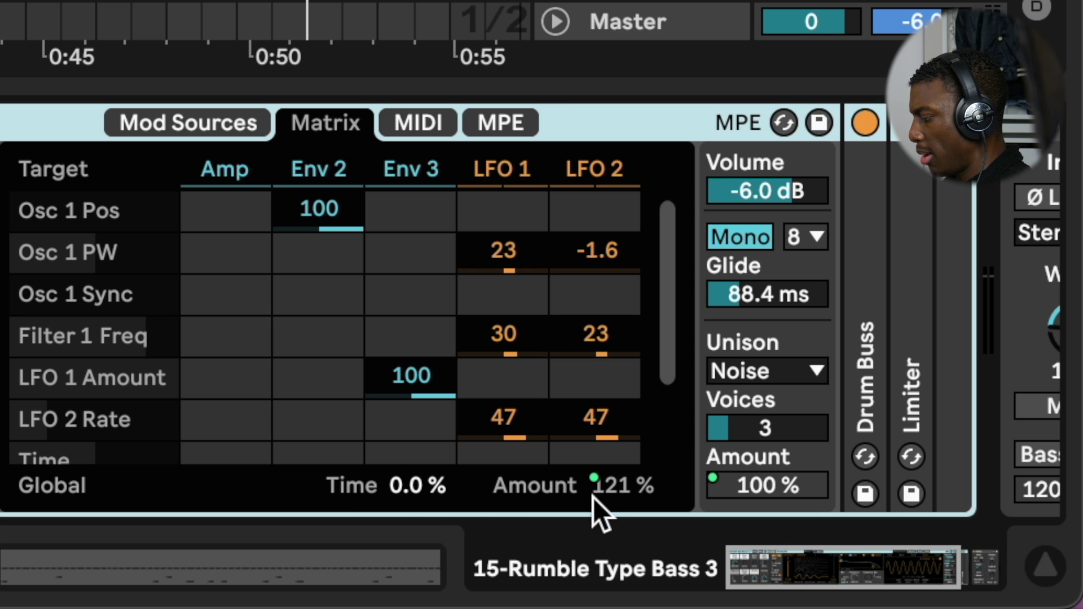